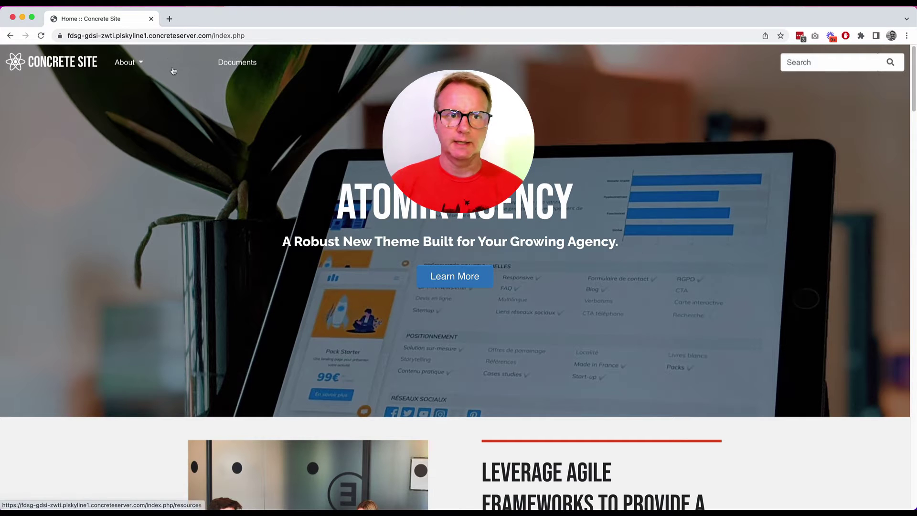
Visit Services and Blog from the About menu, then scroll through the six-entry Resources page.
mouse_move(128, 63)
left_click(127, 82)
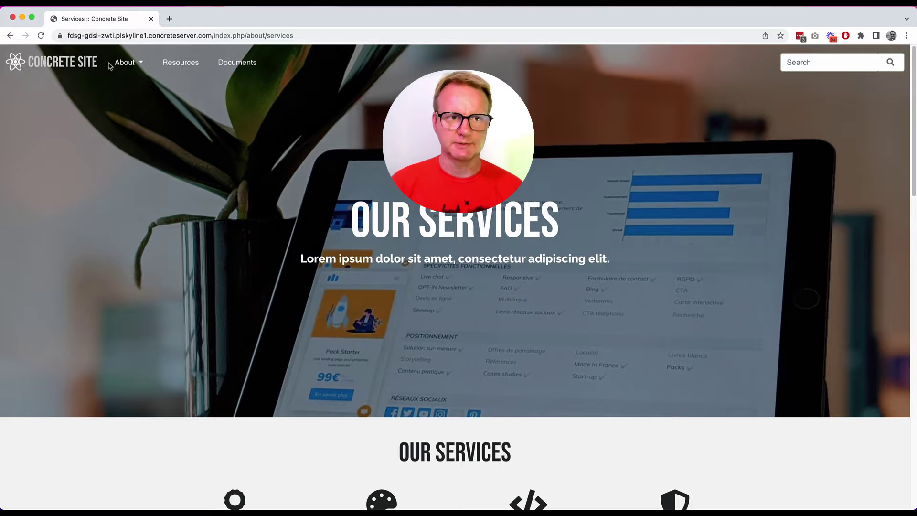
mouse_move(125, 63)
left_click(134, 102)
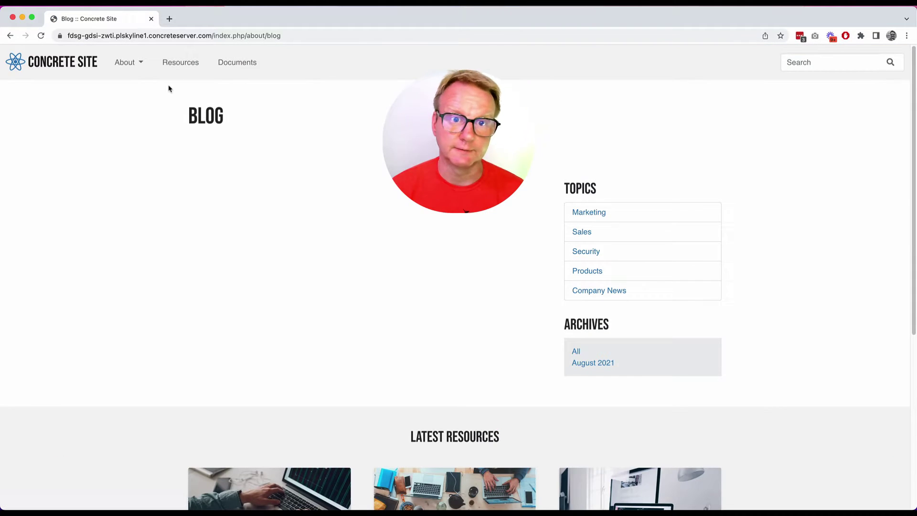
left_click(192, 71)
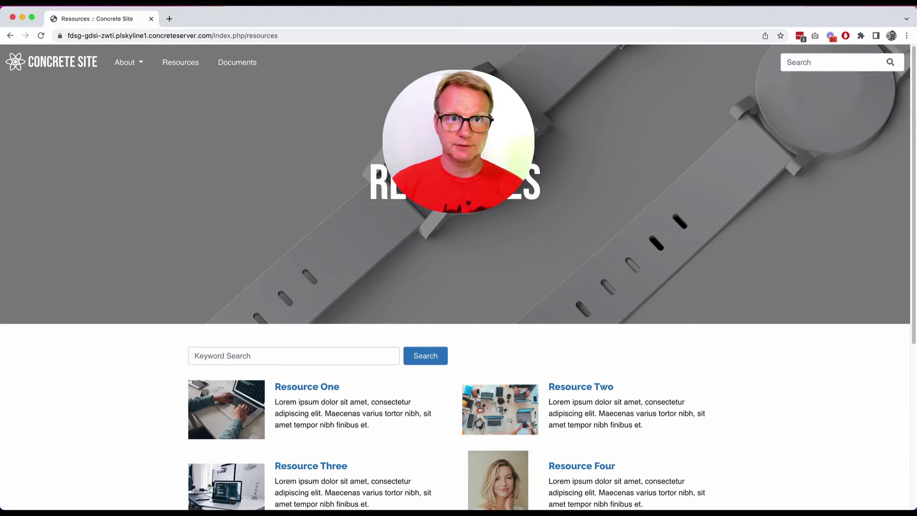
scroll(664, 221, "down", 5)
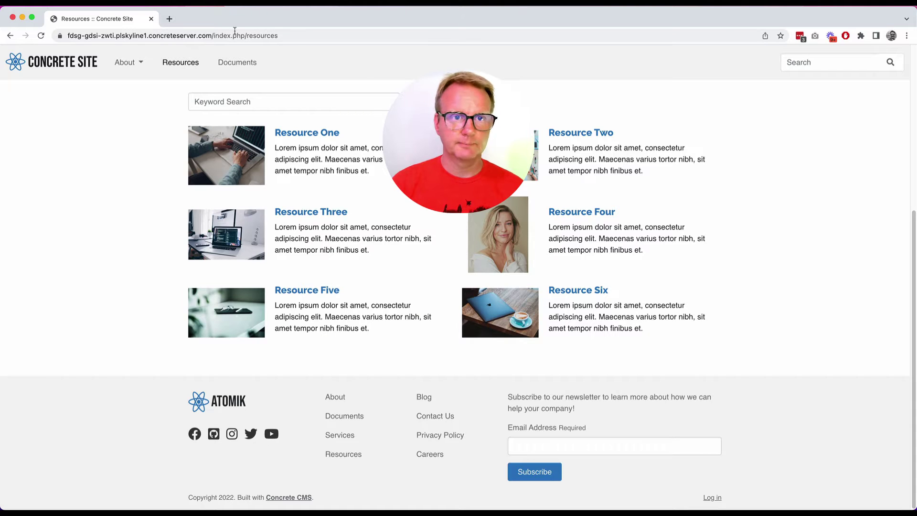
Load the site's /login page, sign in, and go from the dashboard back to the website.
left_click(215, 36)
left_click(215, 37)
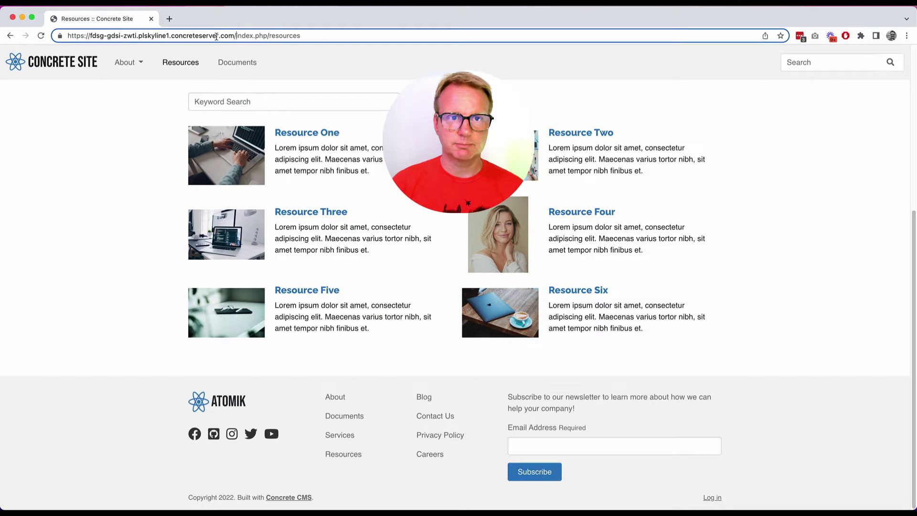
left_click(319, 36, "shift")
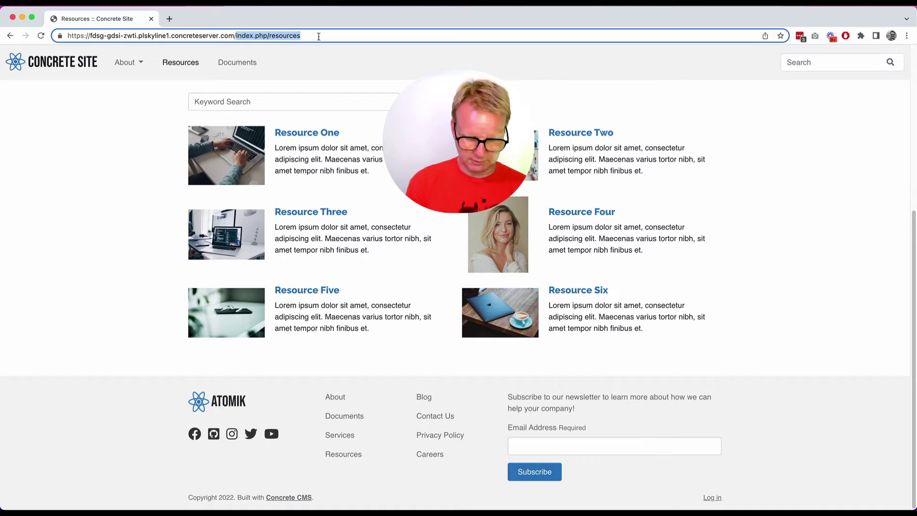
type("login")
key("Return")
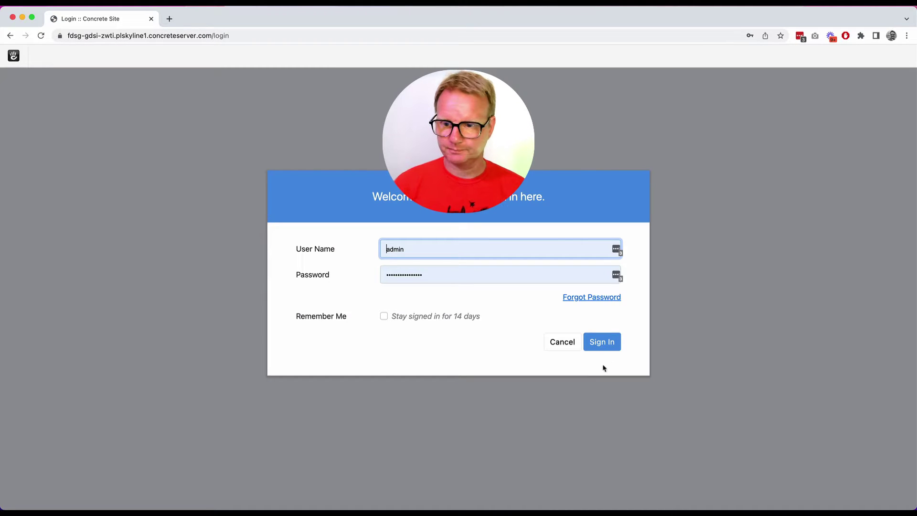
left_click(603, 343)
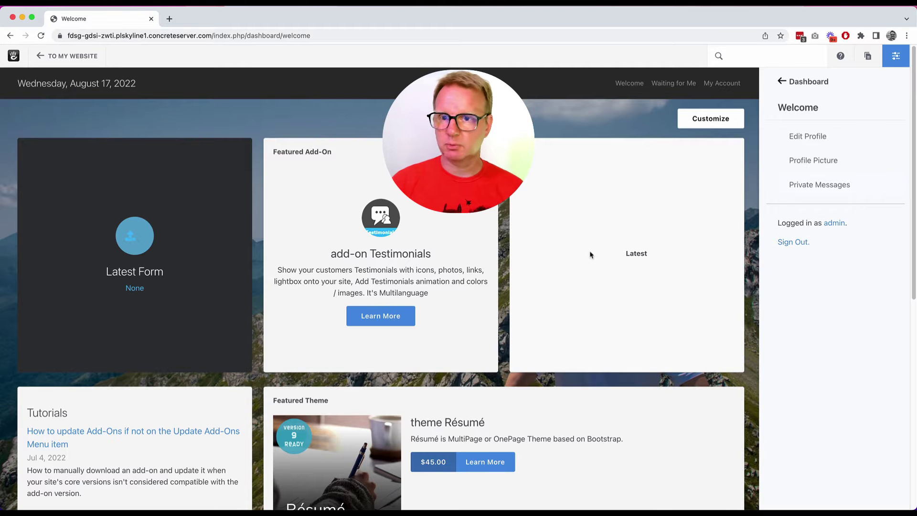
left_click(94, 64)
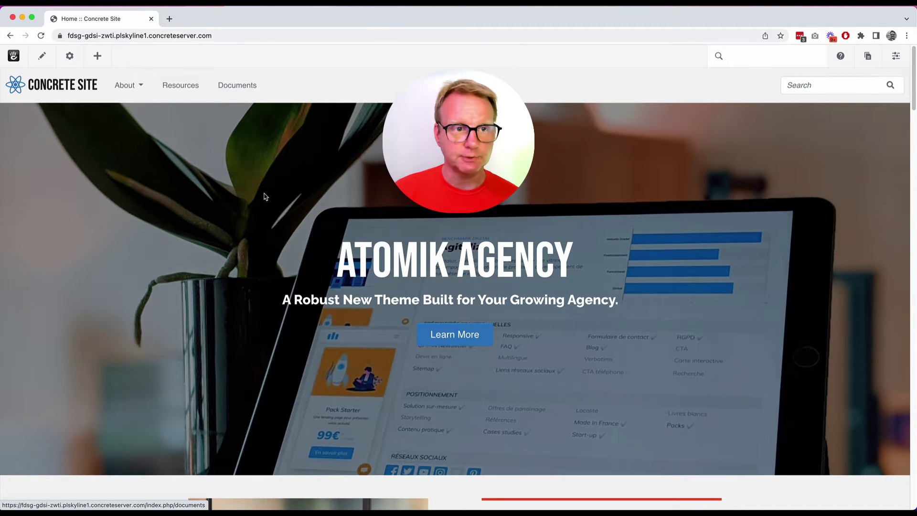
Turn on edit mode for the home page and scroll down to the Leverage Agile section.
scroll(266, 196, "down", 5)
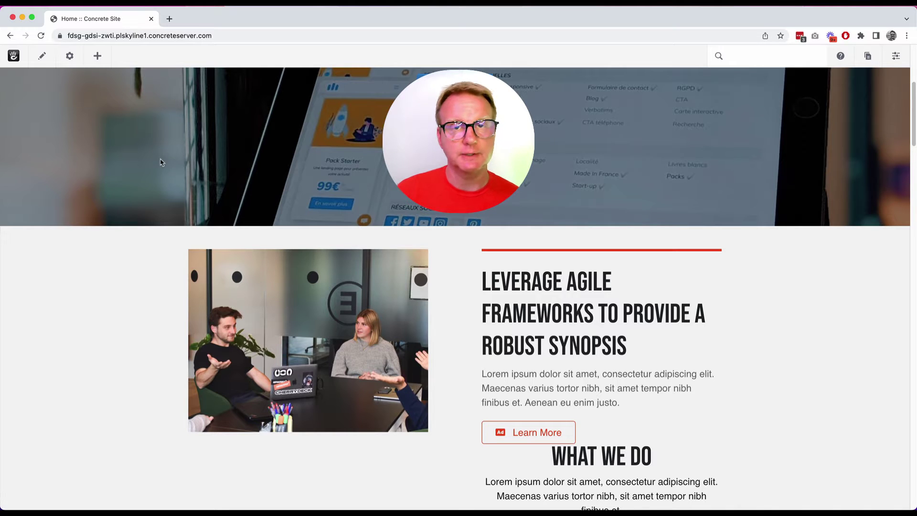
left_click(42, 56)
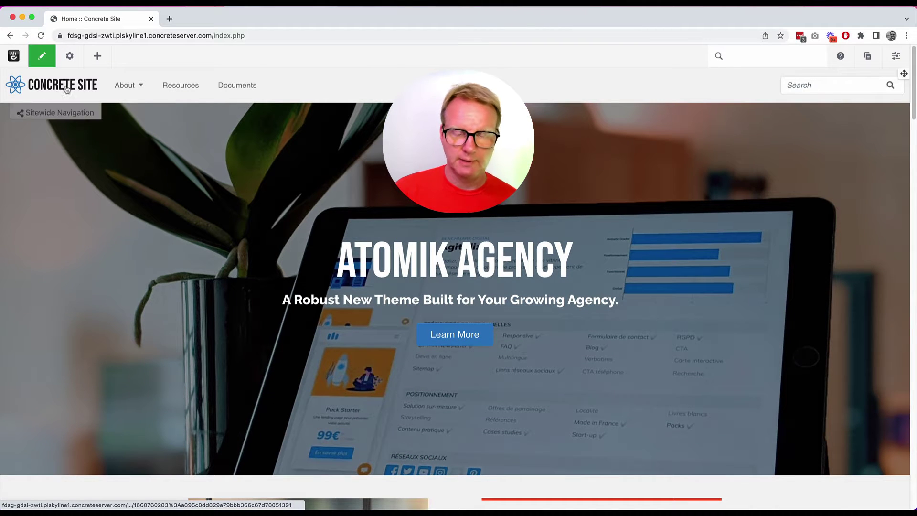
scroll(304, 303, "down", 5)
scroll(304, 304, "down", 1)
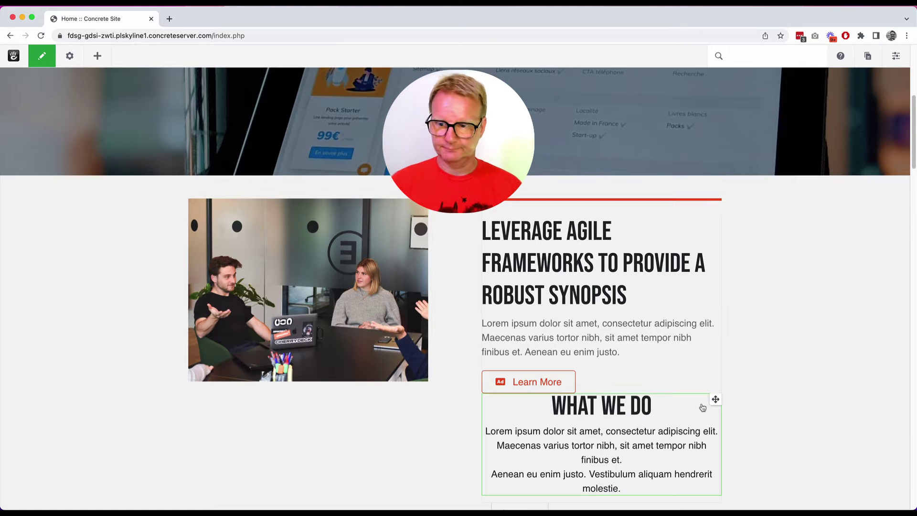
Drag the What We Do block into Column 1, then above the Ideate, Create and Iterate row.
left_click_drag(716, 399, 352, 378)
scroll(335, 236, "down", 1)
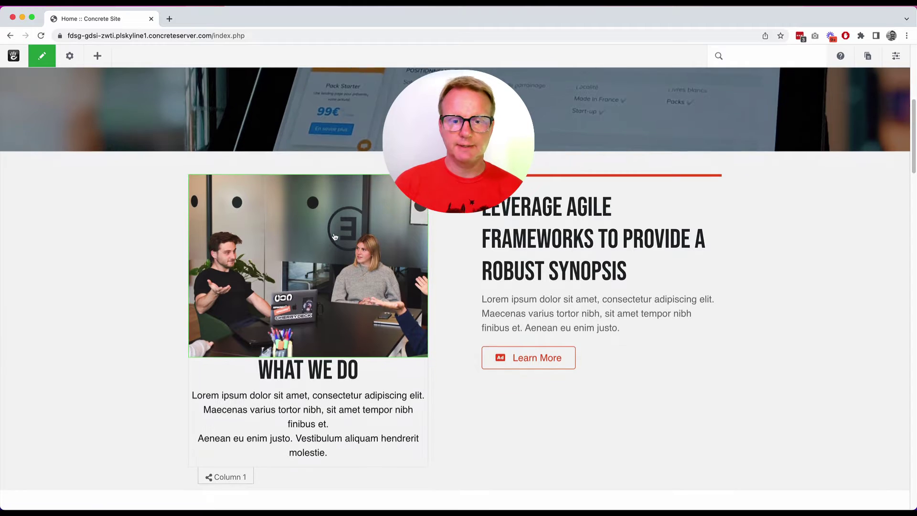
scroll(335, 236, "down", 5)
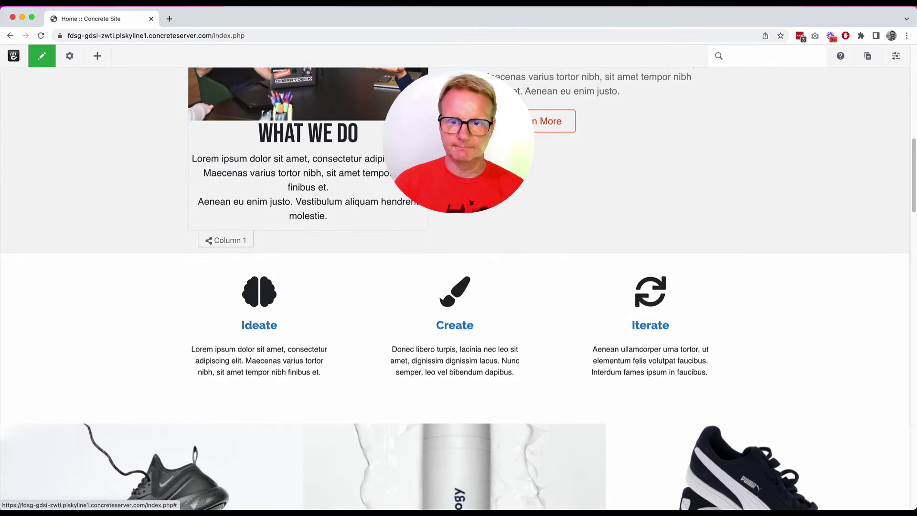
left_click_drag(334, 236, 554, 167)
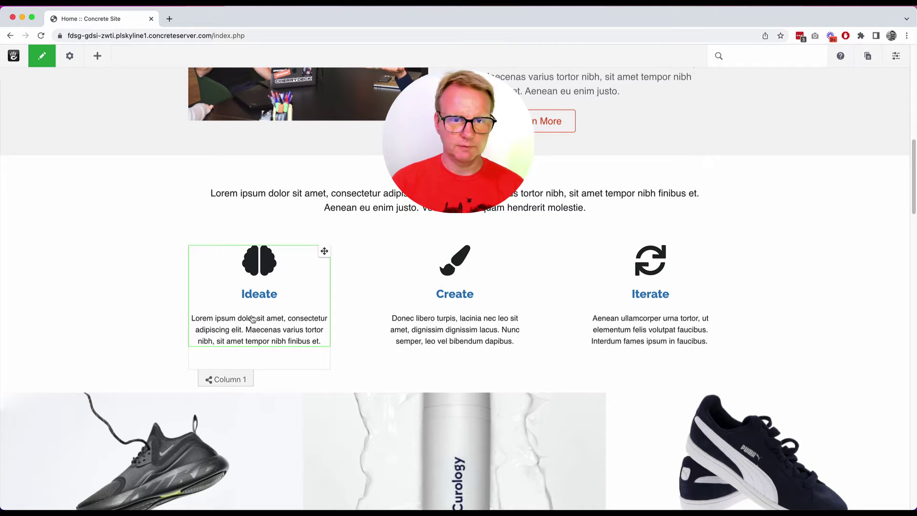
left_click(238, 382)
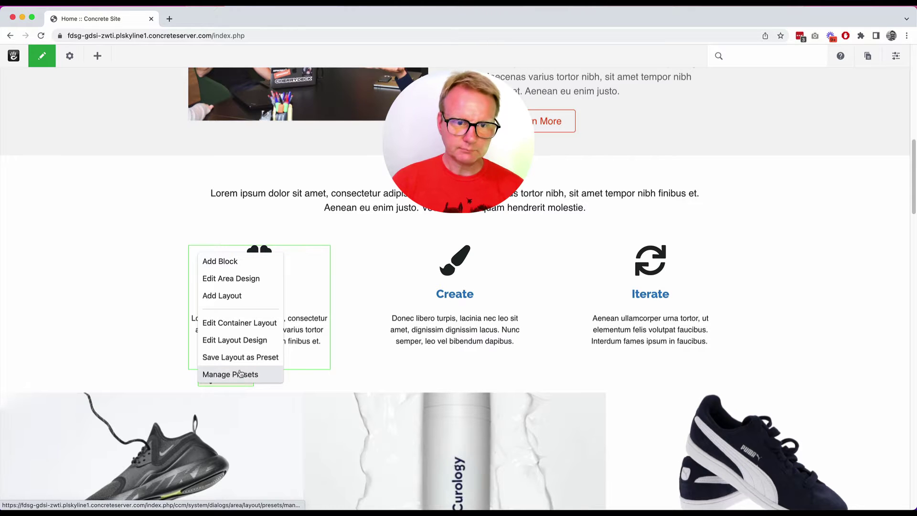
left_click(371, 303)
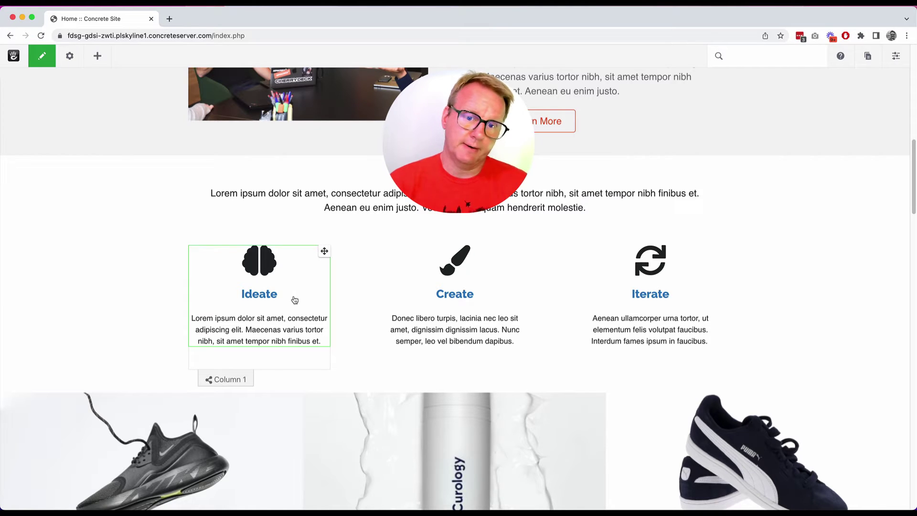
Give the Ideate block the handsHelping icon and replace 'amet' in its paragraph with 'asdfsdafsadf'.
left_click(292, 300)
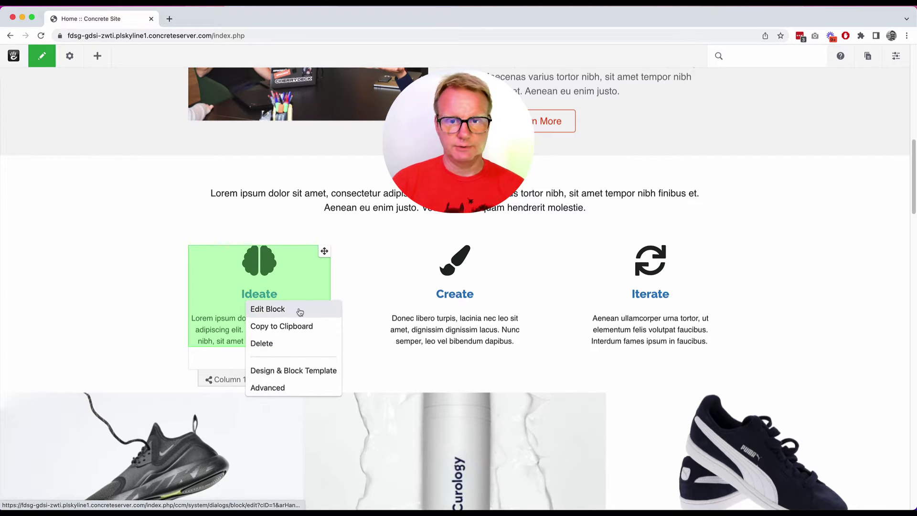
left_click(293, 310)
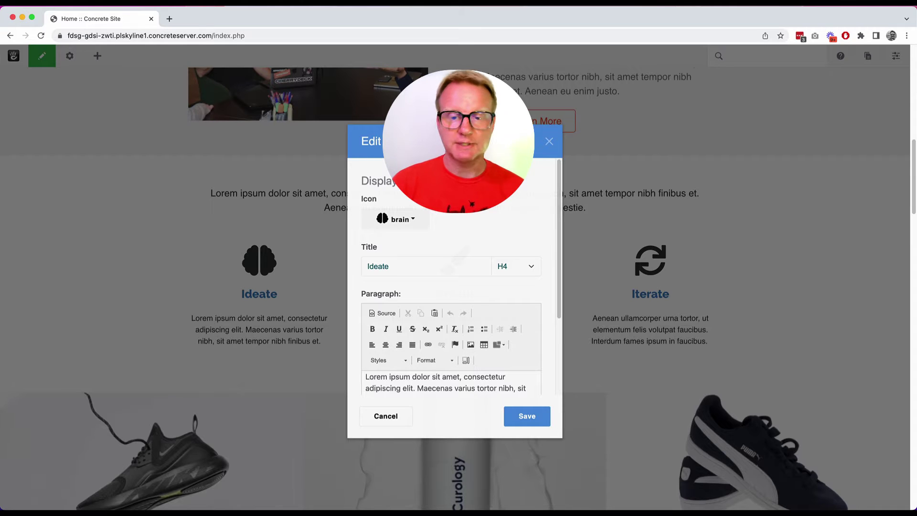
left_click(416, 224)
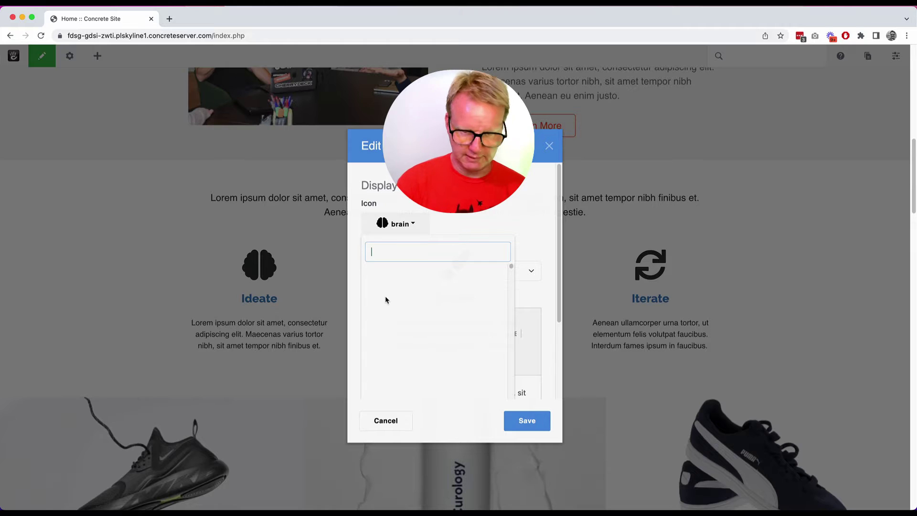
type("help")
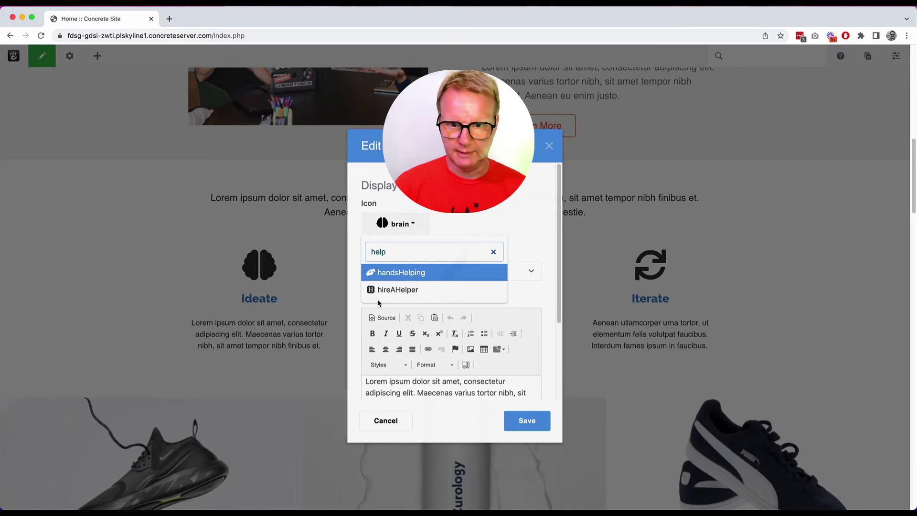
left_click(406, 272)
double_click(449, 381)
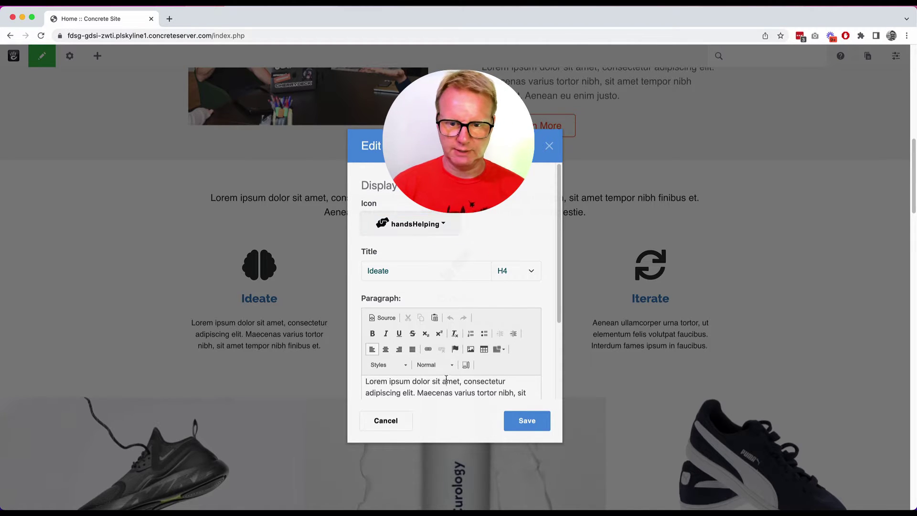
type("asdfsdafsadf")
Set the Ideate feature to link to another page: Services under About.
scroll(454, 355, "down", 3)
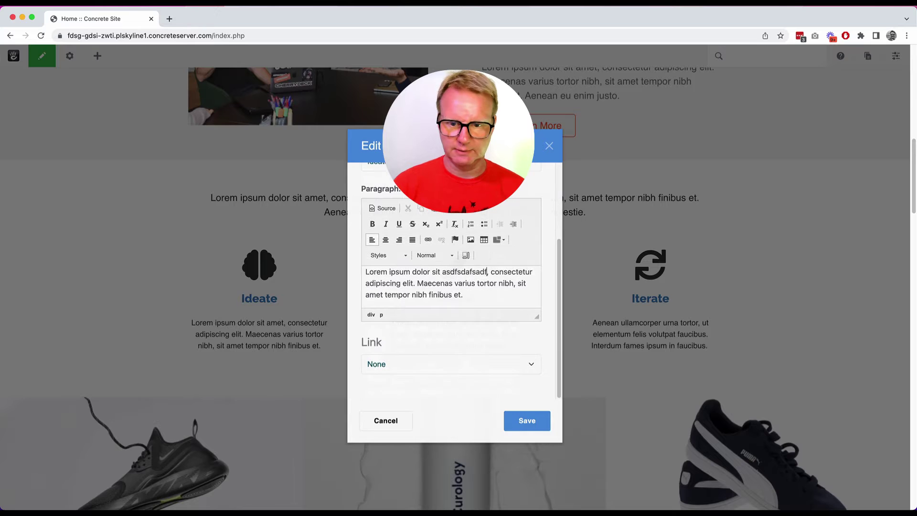
left_click(452, 364)
left_click(433, 375)
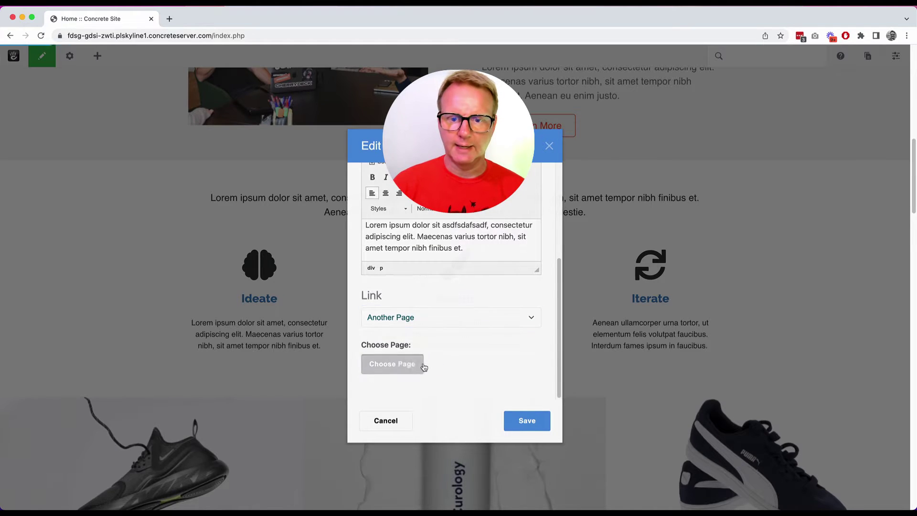
left_click(422, 365)
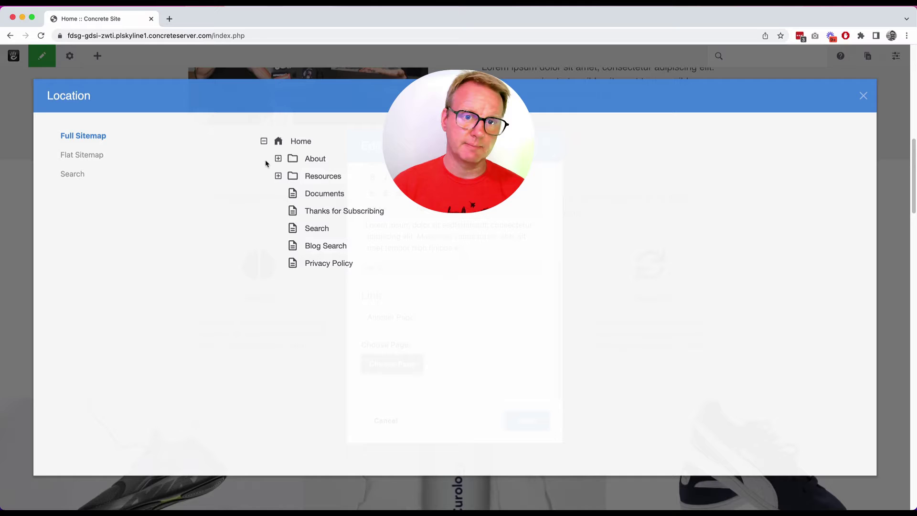
left_click(278, 159)
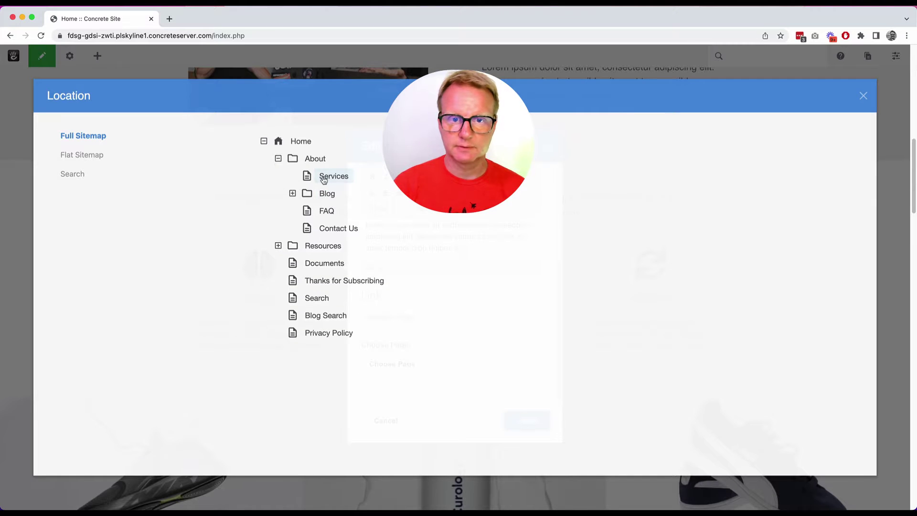
left_click(323, 180)
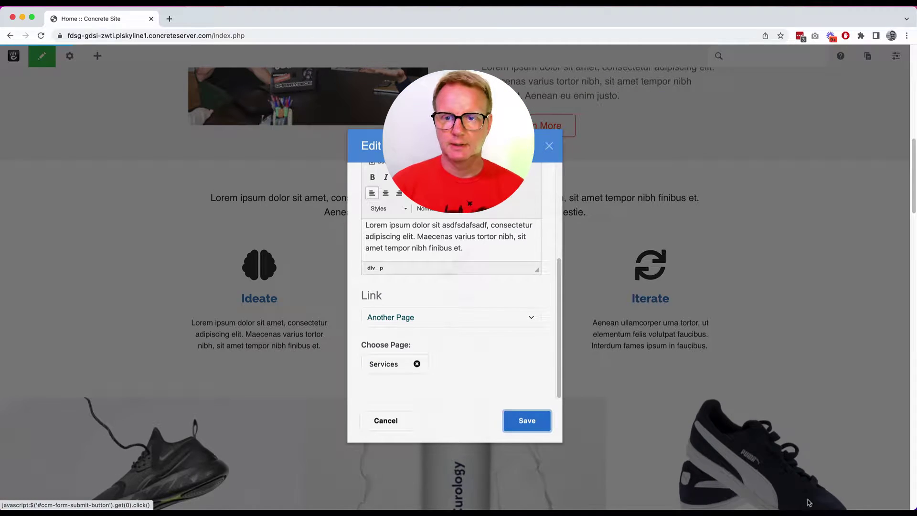
Save the Ideate block and publish the page with the version comment 'Moved stuff around'.
key("Return")
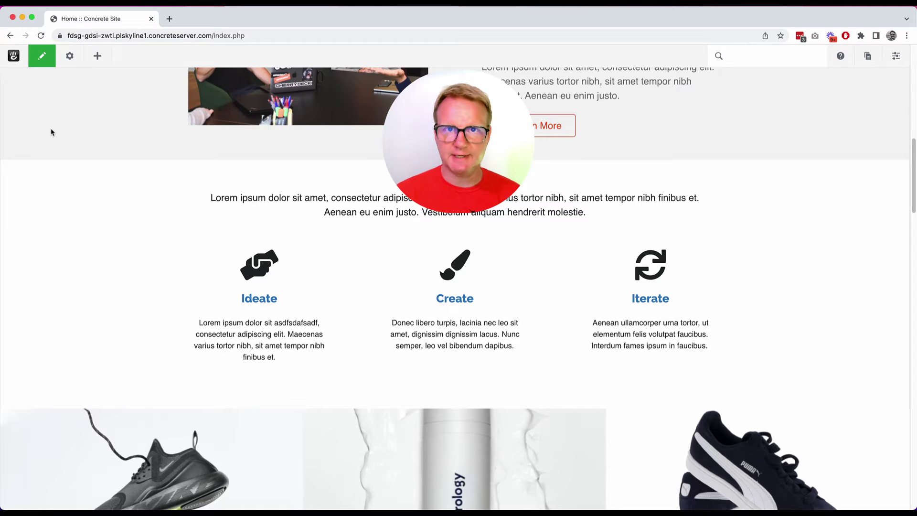
left_click(44, 59)
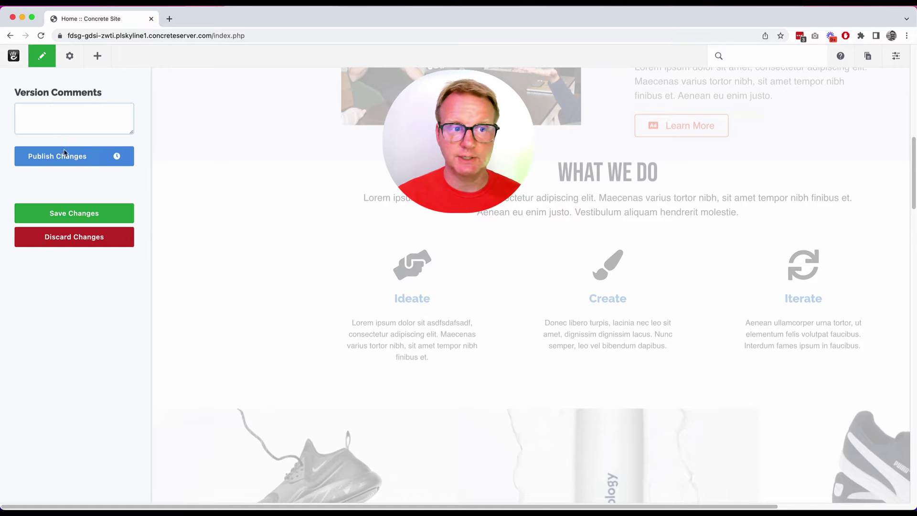
left_click(127, 158)
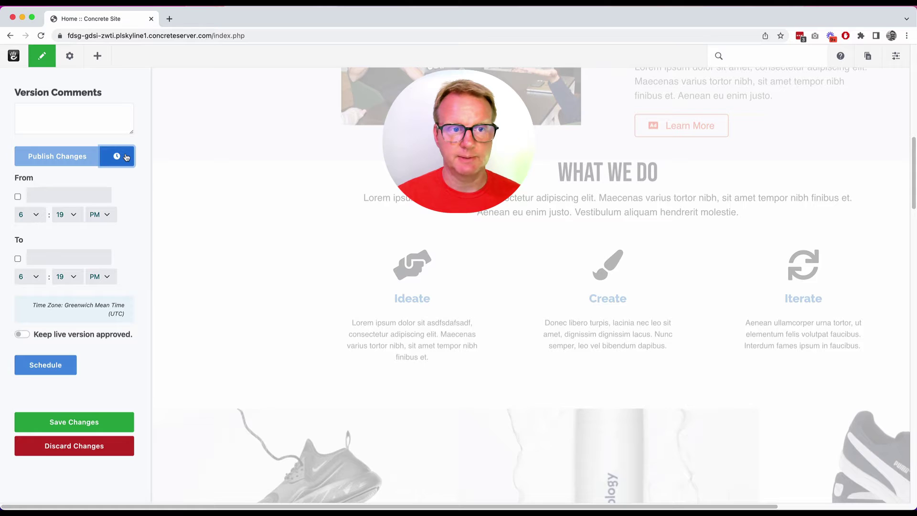
left_click(127, 158)
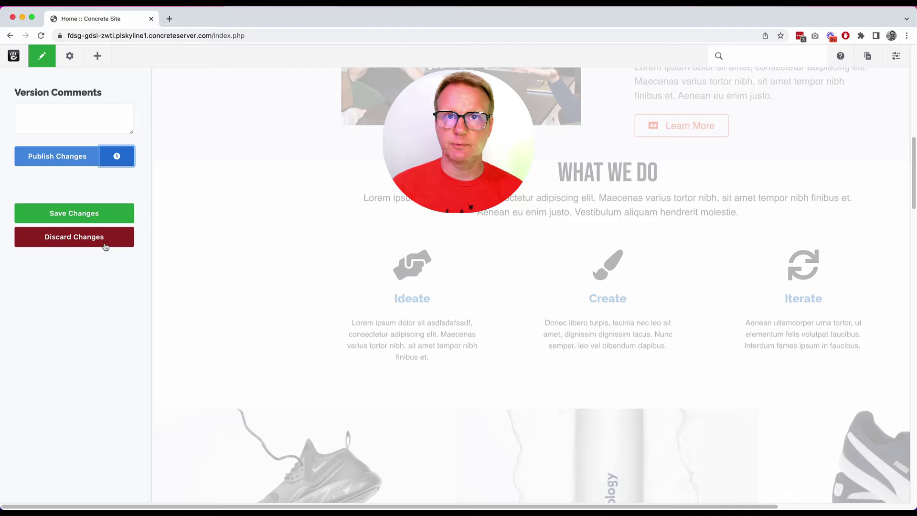
left_click(79, 120)
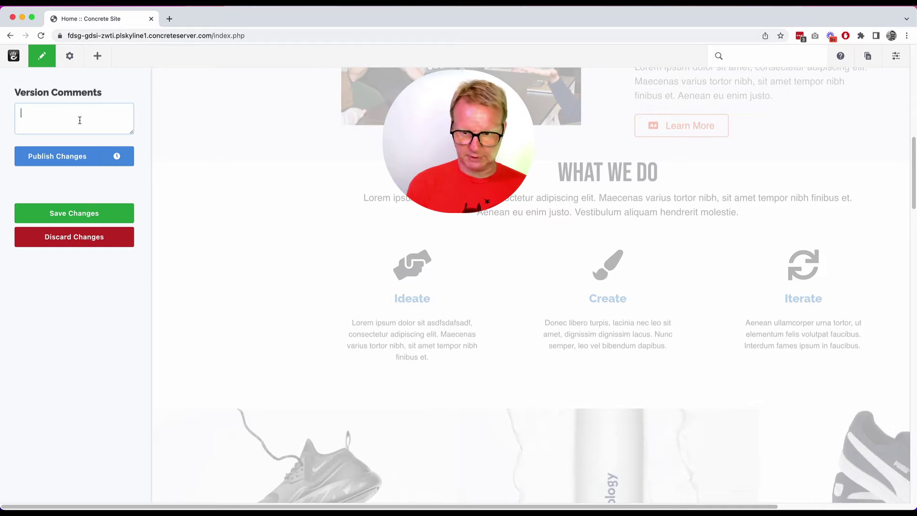
type("Moved stu")
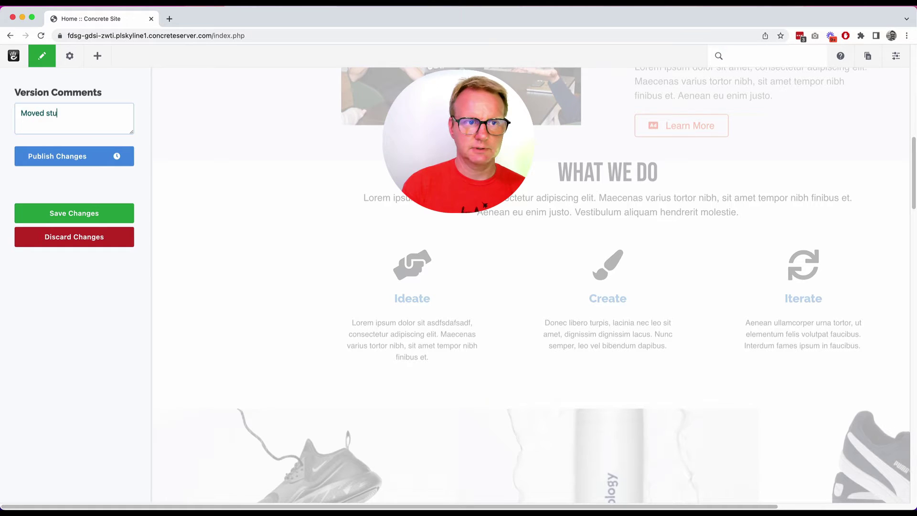
type("ff arpo")
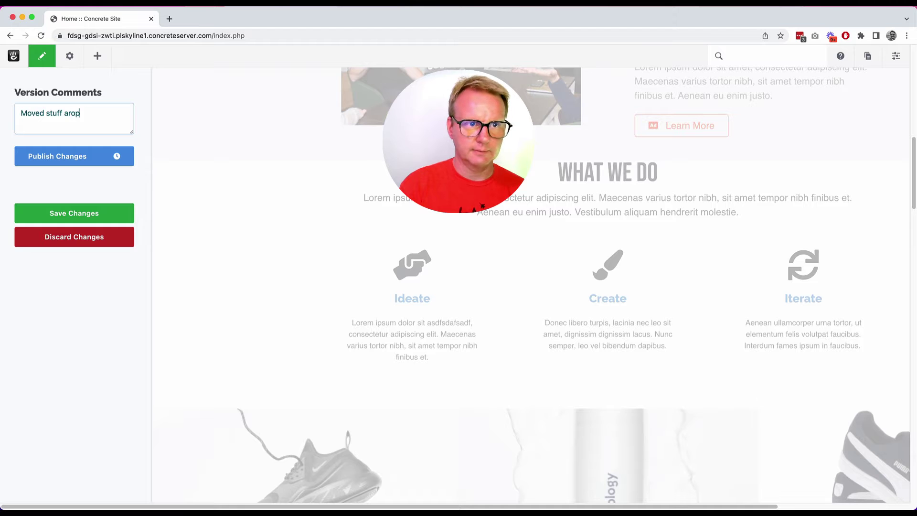
left_click(67, 156)
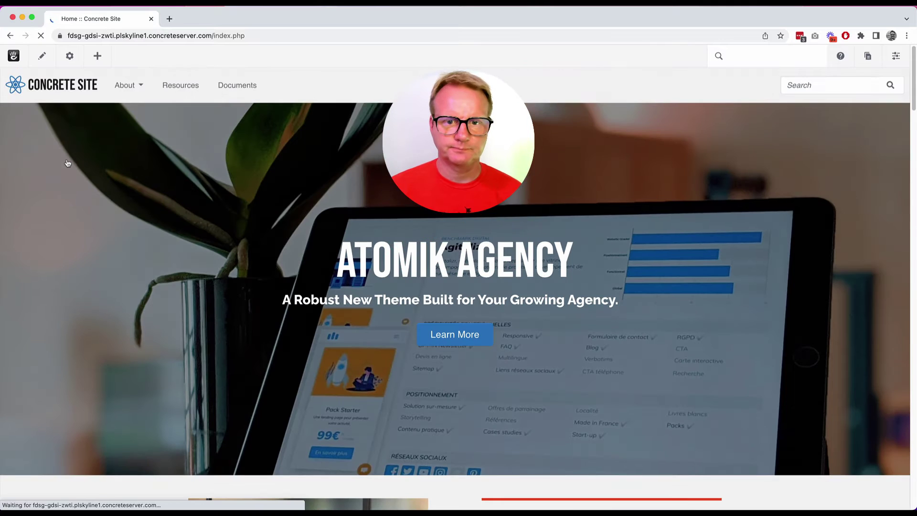
scroll(104, 237, "down", 8)
scroll(105, 239, "down", 1)
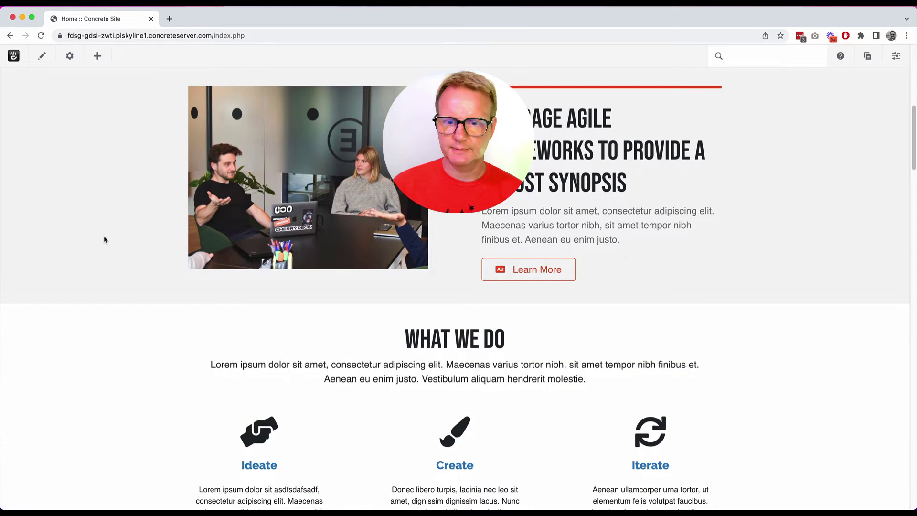
scroll(433, 355, "down", 2)
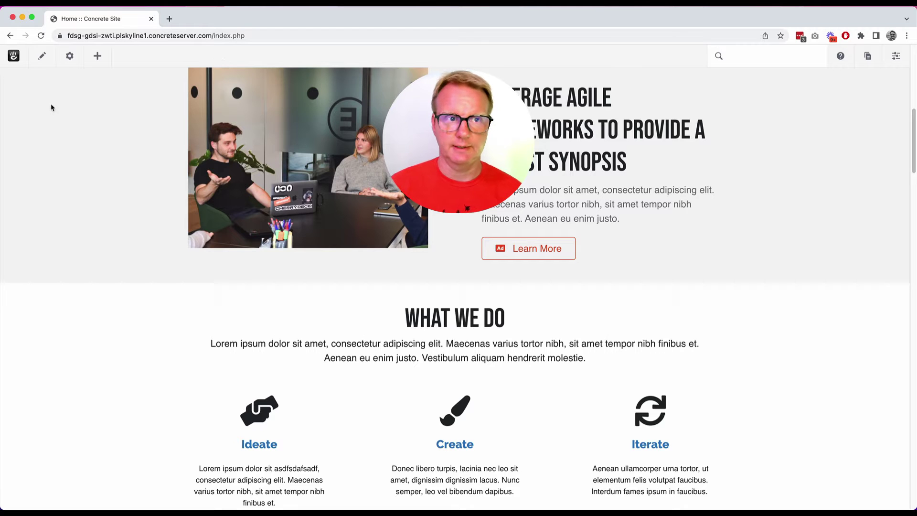
scroll(67, 131, "up", 6)
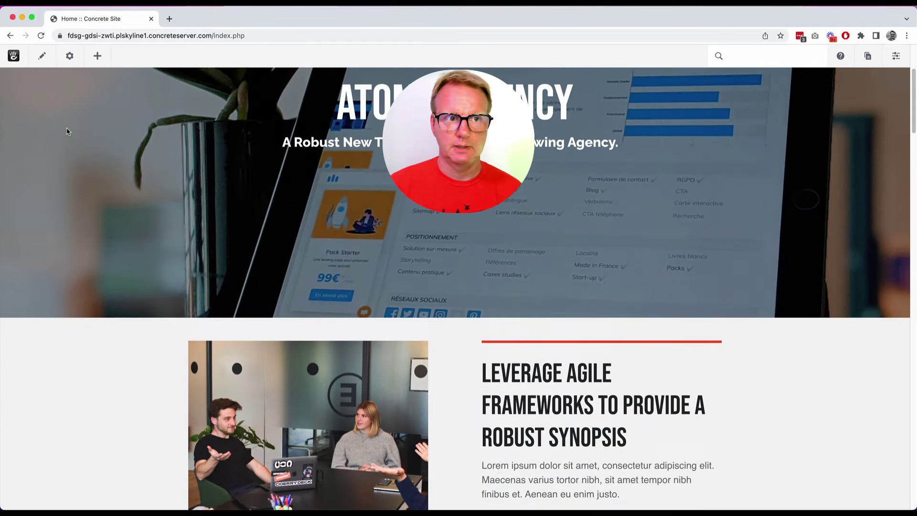
Open the Home page's Page Settings, showing Composer with the Full template.
left_click(70, 55)
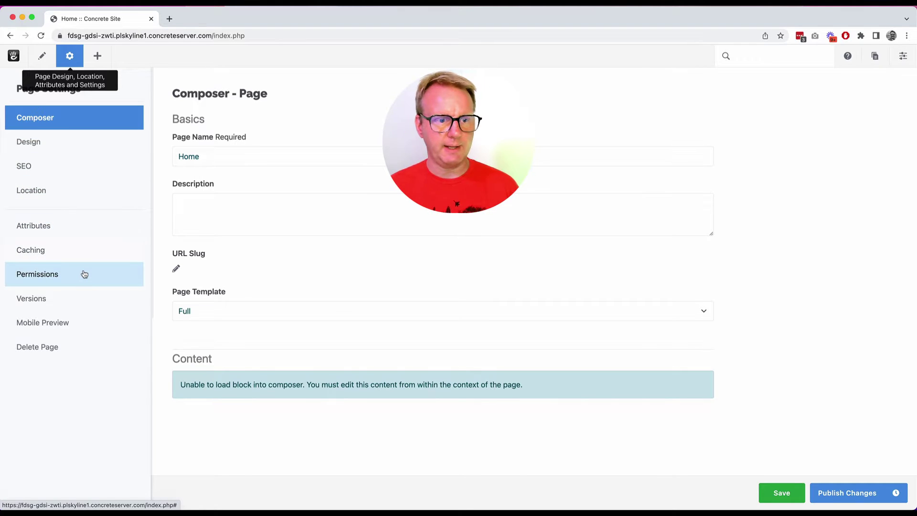
Show the home page in Mobile Preview as an iPhone 13 and scroll through it.
left_click(76, 322)
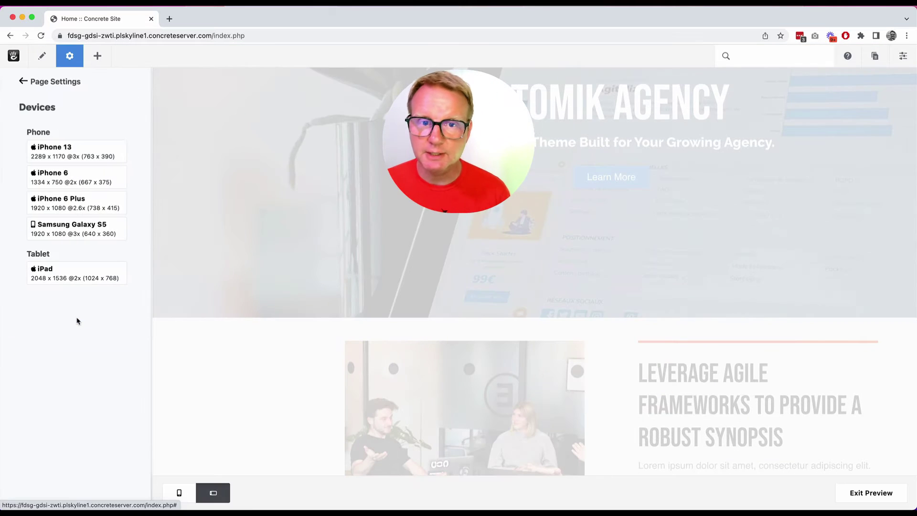
left_click(61, 155)
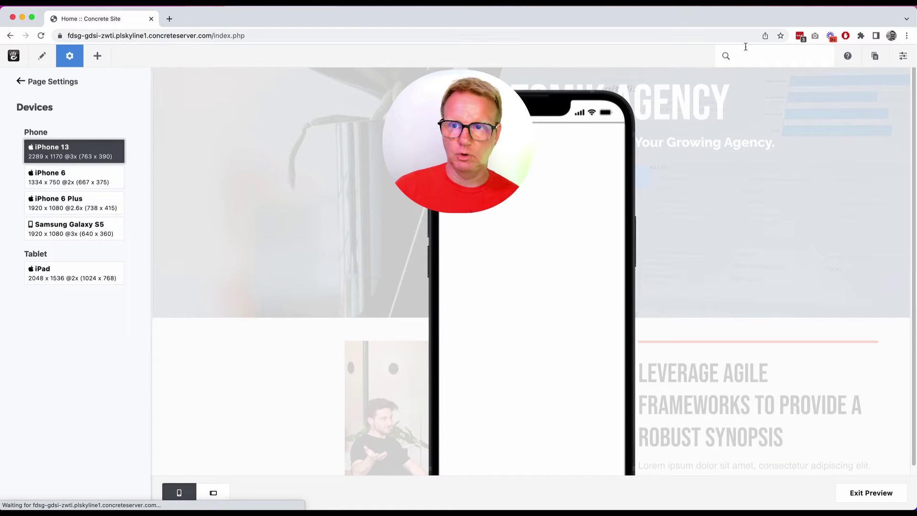
scroll(575, 193, "down", 10)
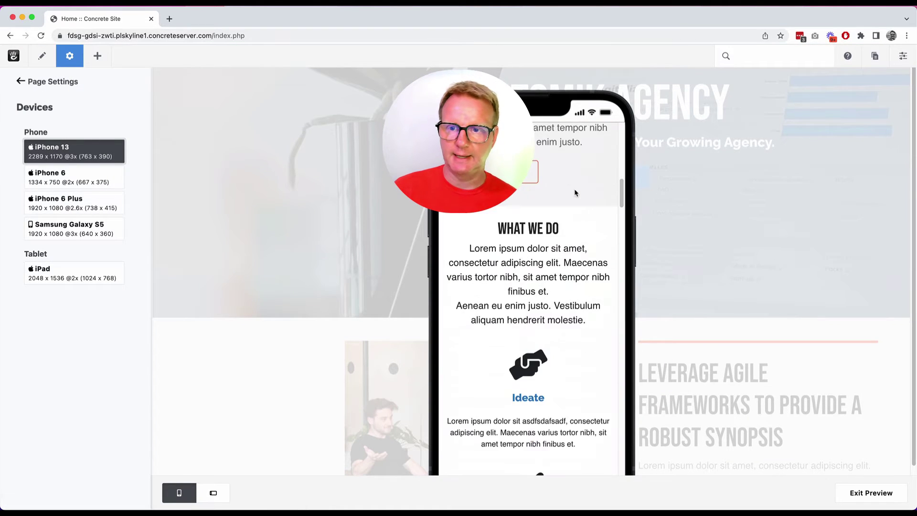
scroll(575, 193, "up", 15)
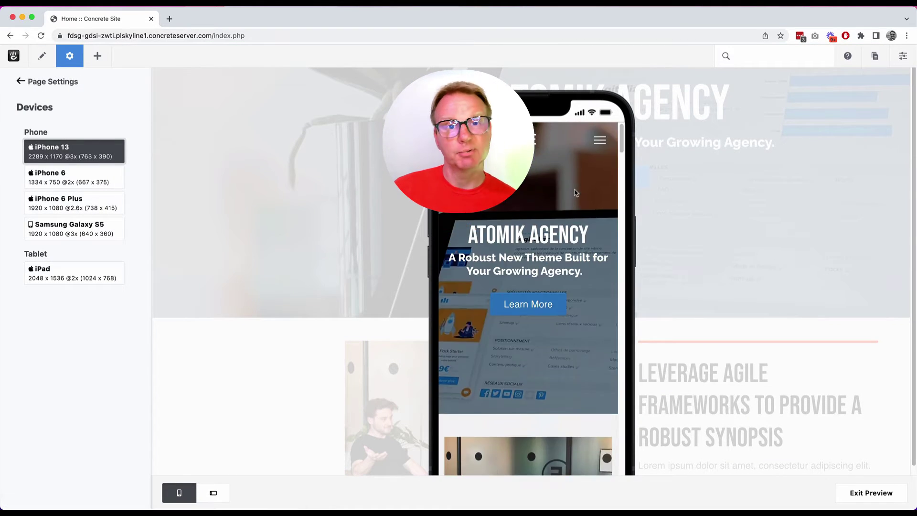
In the Versions list, compare version 3 with version 2, then clear the comparison.
left_click(36, 82)
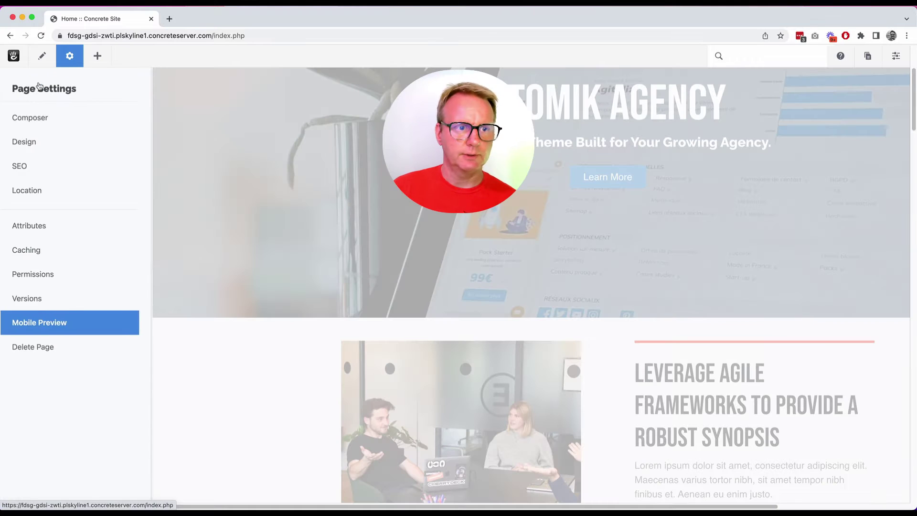
left_click(68, 304)
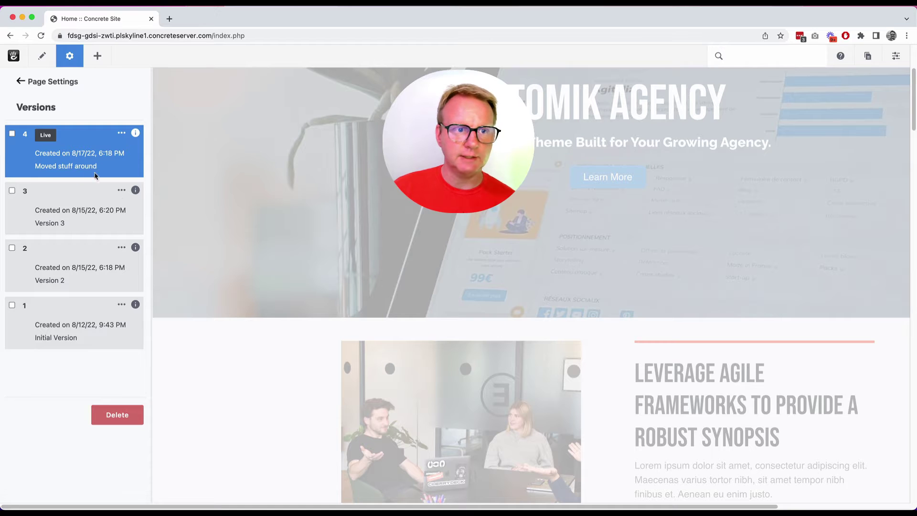
left_click(122, 191)
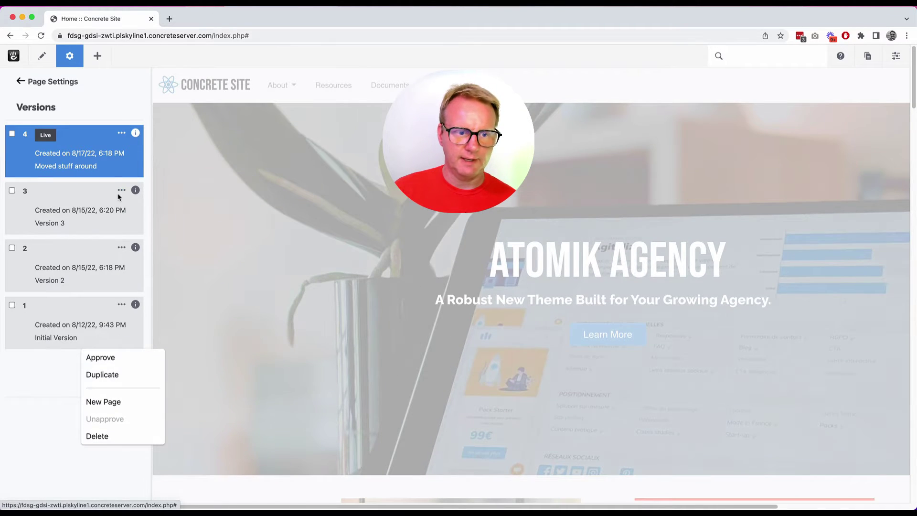
left_click(12, 190)
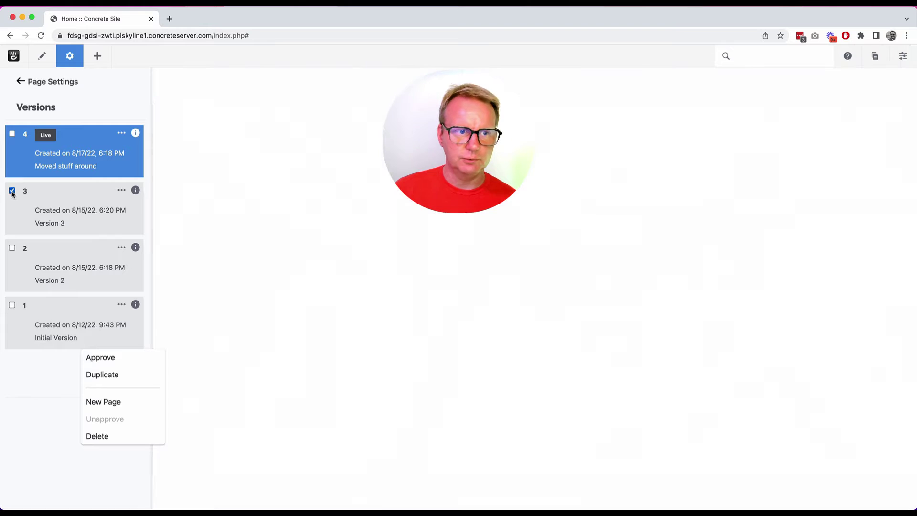
left_click(12, 248)
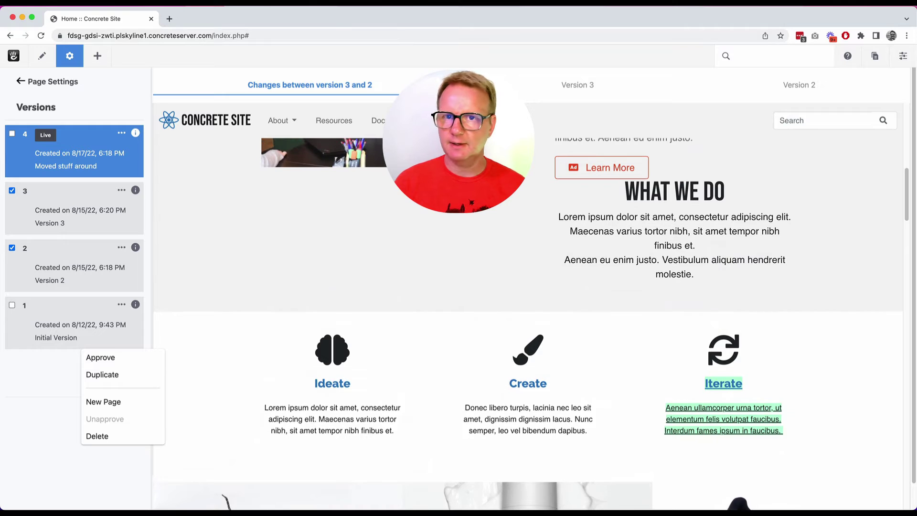
left_click(578, 85)
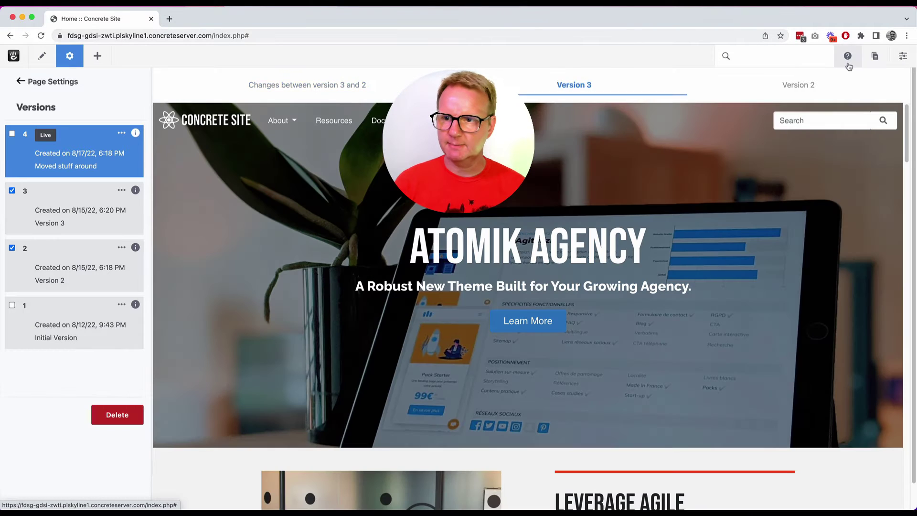
left_click(799, 84)
left_click(12, 190)
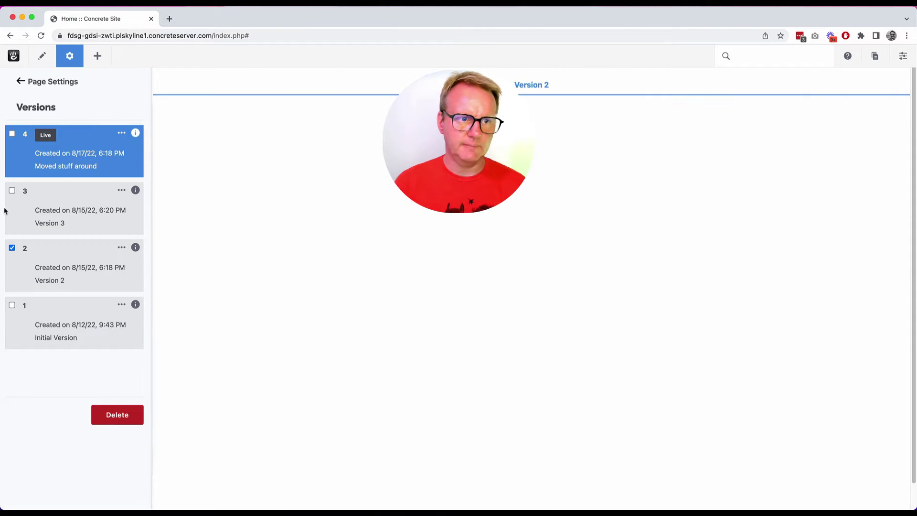
left_click(12, 248)
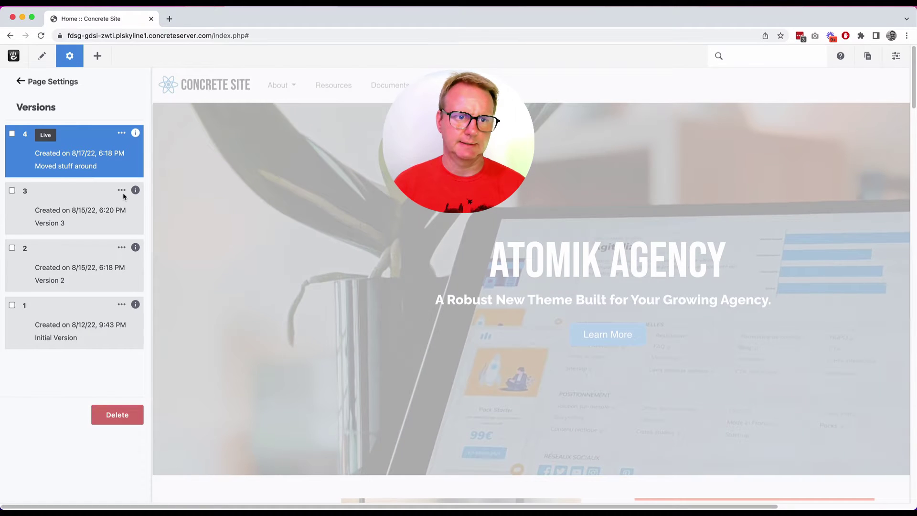
Approve version 3 as the live version and delete version 4.
left_click(122, 190)
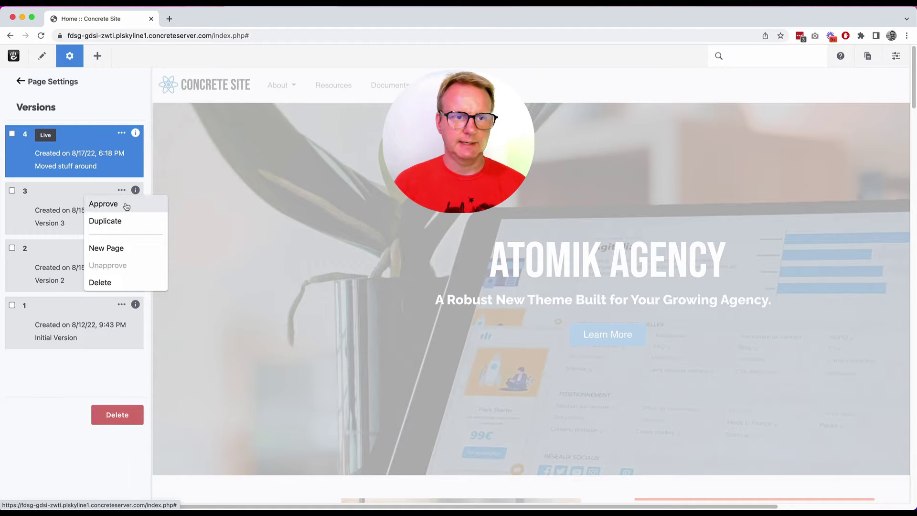
left_click(126, 207)
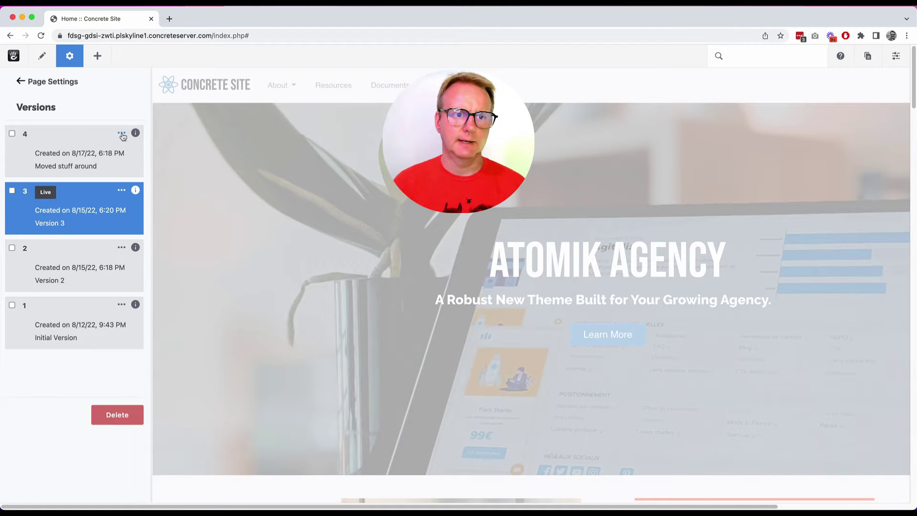
left_click(122, 133)
left_click(110, 224)
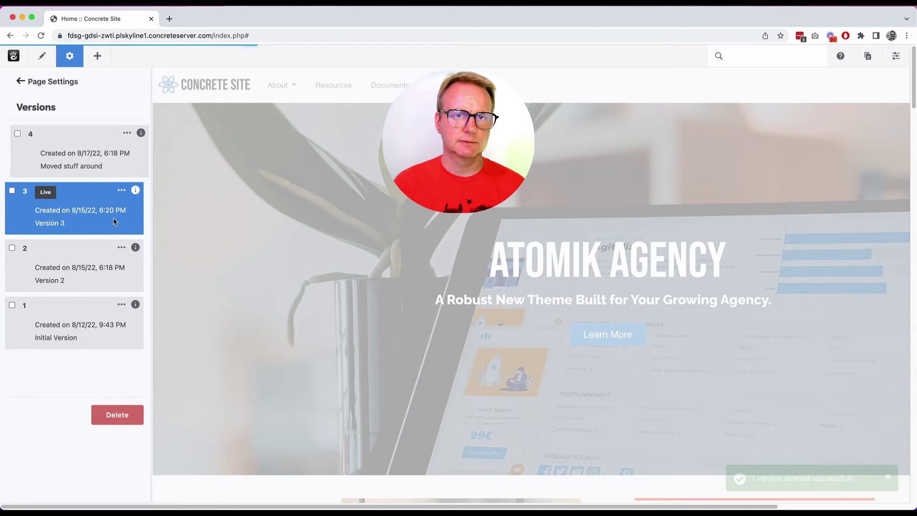
Close Page Settings, reload, and confirm the version 3 layout with What We Do beside the image.
left_click(69, 56)
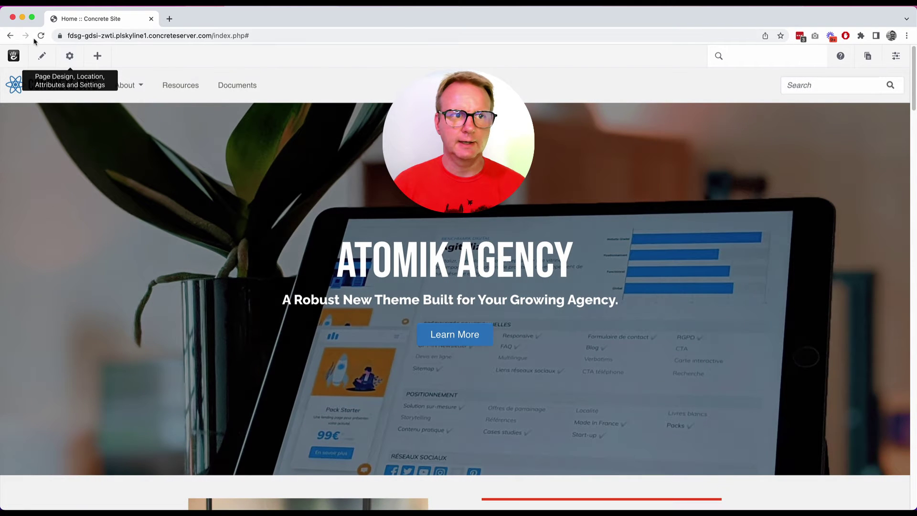
left_click(41, 36)
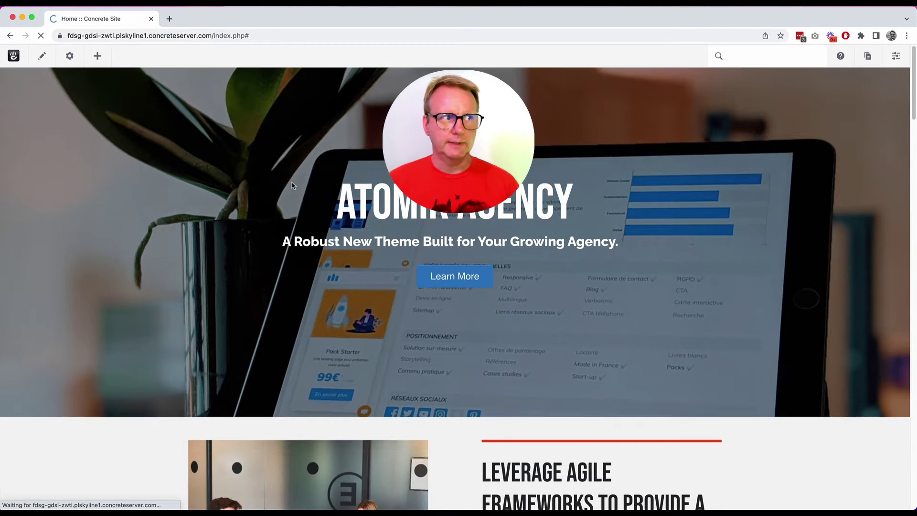
scroll(388, 218, "down", 6)
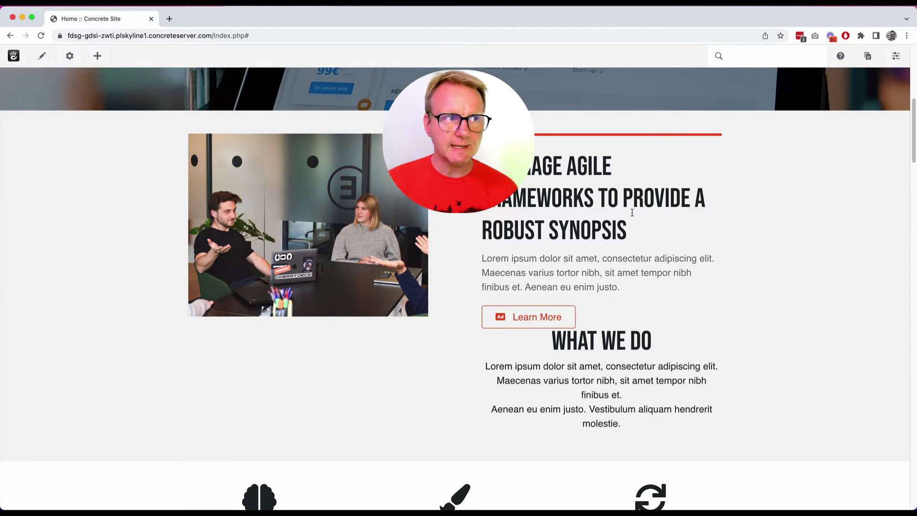
scroll(650, 228, "up", 8)
left_click(37, 84)
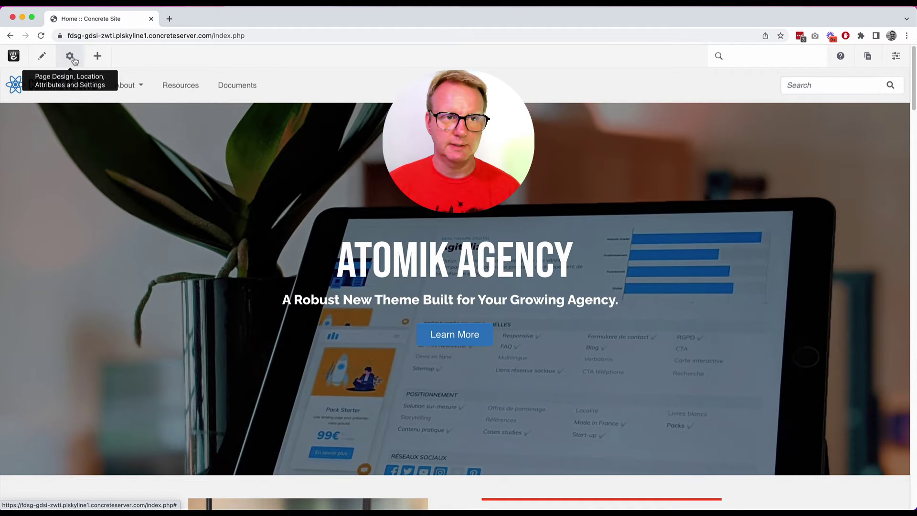
Open the block library and browse block types such as Content, HTML and Hero Image.
left_click(103, 59)
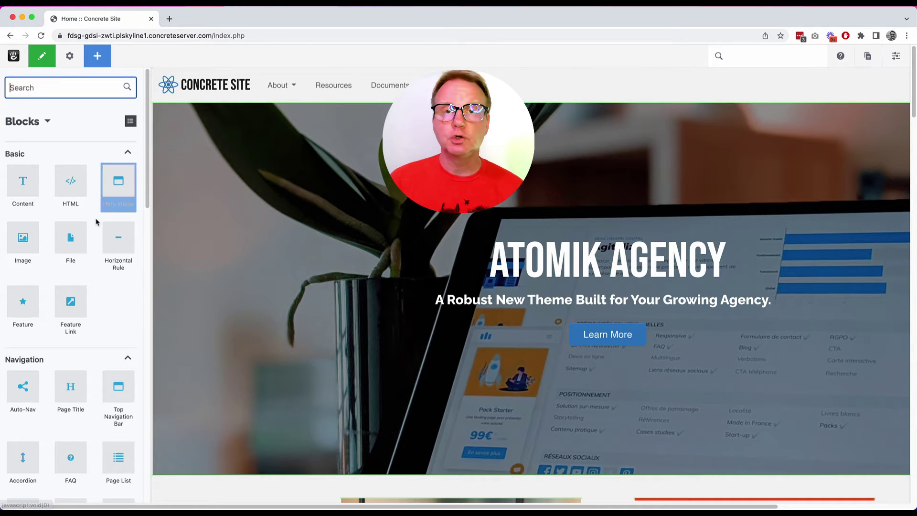
scroll(96, 222, "down", 5)
scroll(96, 221, "down", 20)
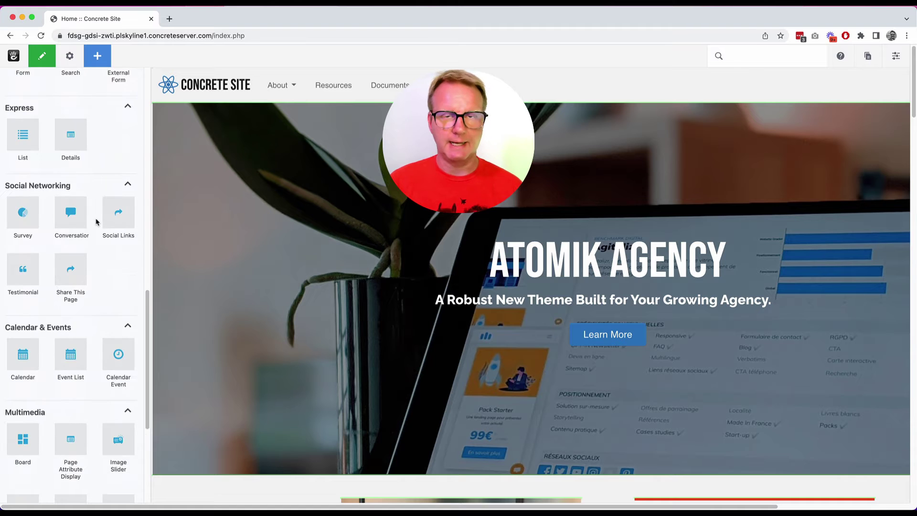
scroll(96, 221, "down", 7)
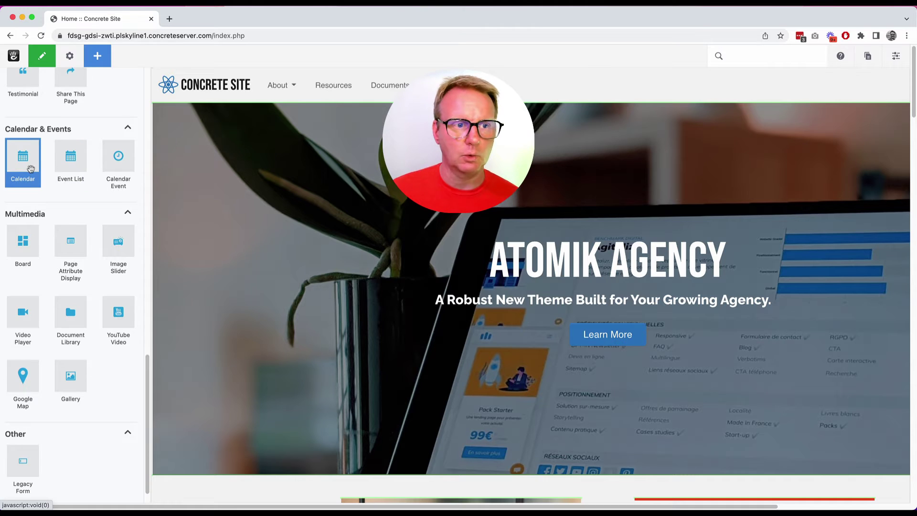
scroll(92, 194, "up", 5)
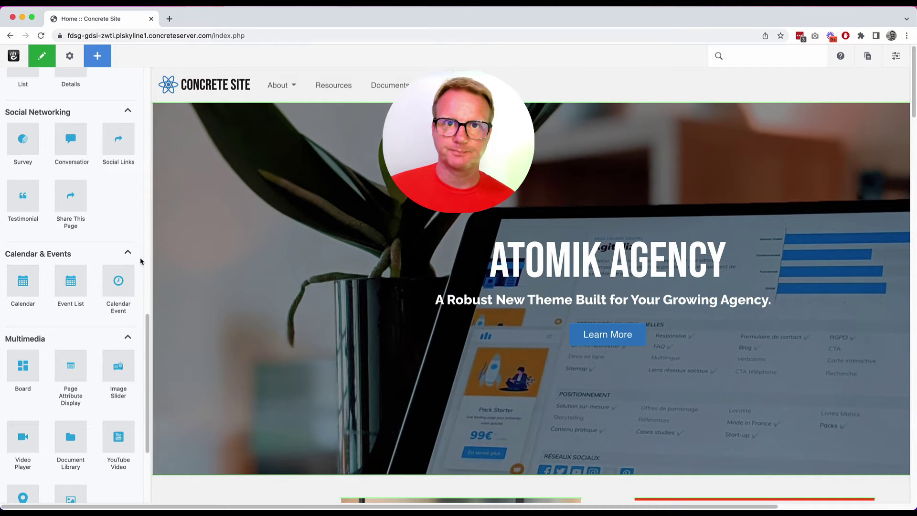
scroll(92, 160, "up", 15)
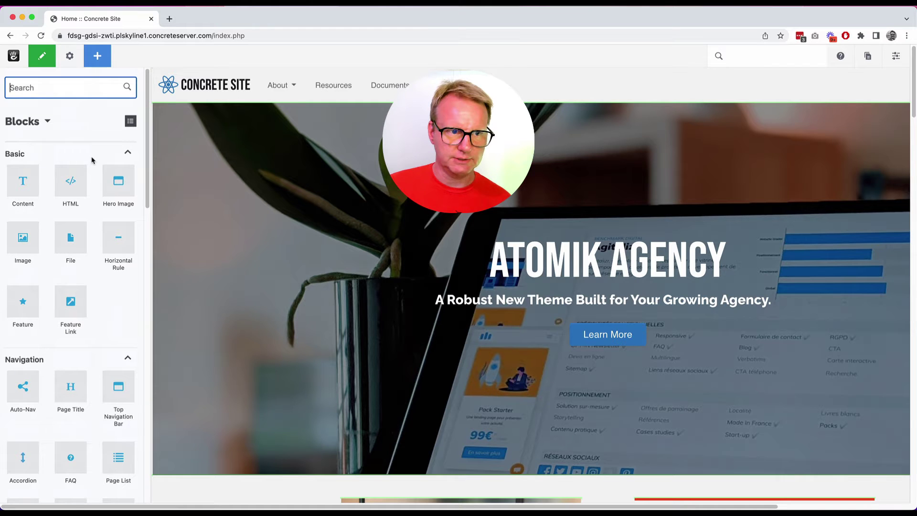
Add a Content block reading 'Added some content right here!' above the image, then publish the homepage.
left_click_drag(22, 181, 297, 395)
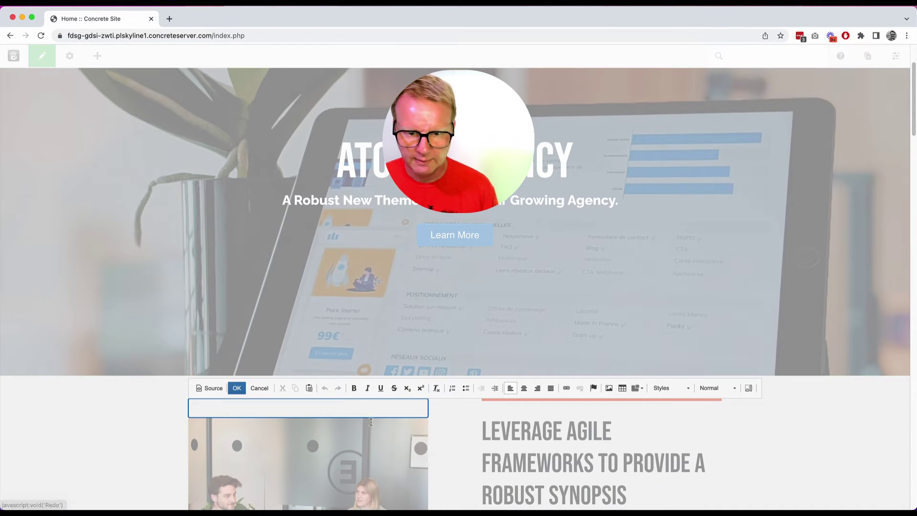
type("Added some content right")
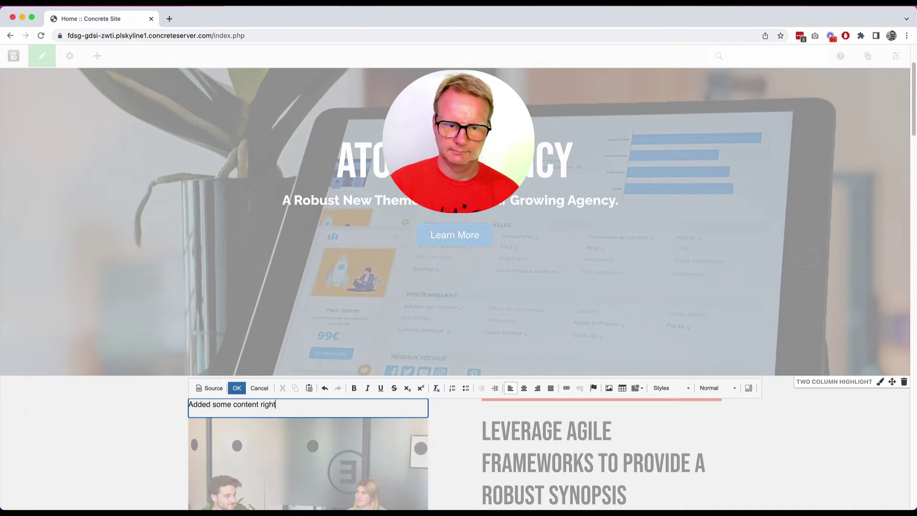
key("Return")
key("Return")
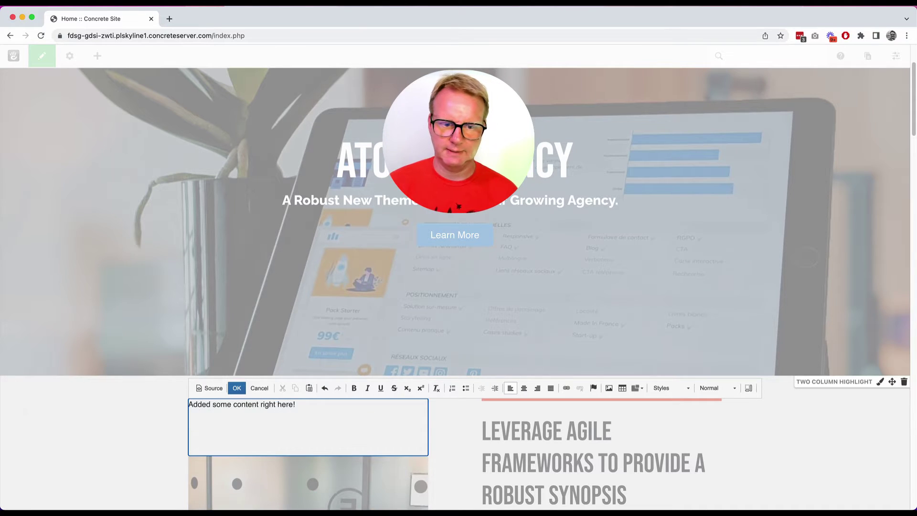
left_click(235, 388)
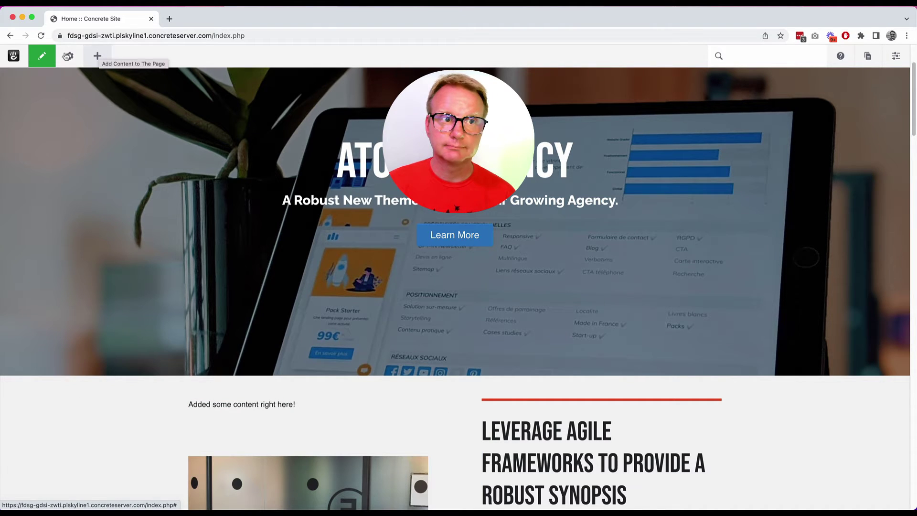
left_click(41, 58)
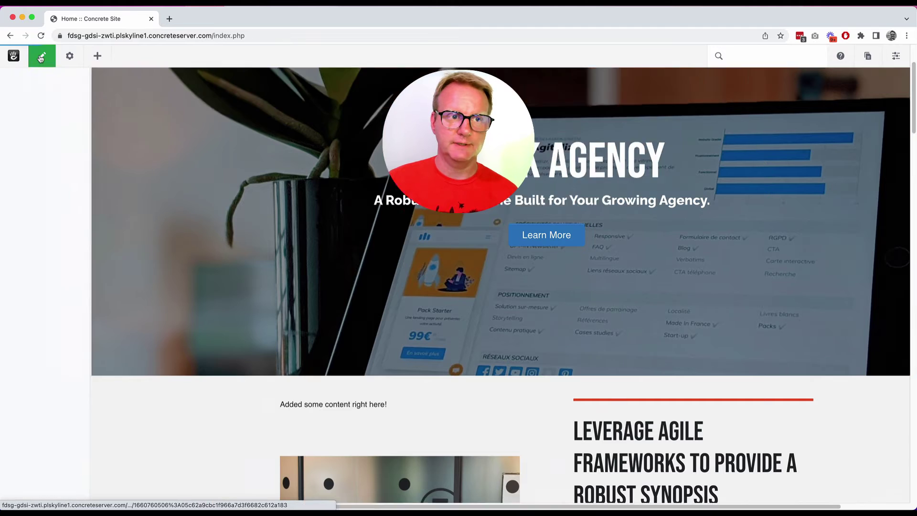
left_click(57, 156)
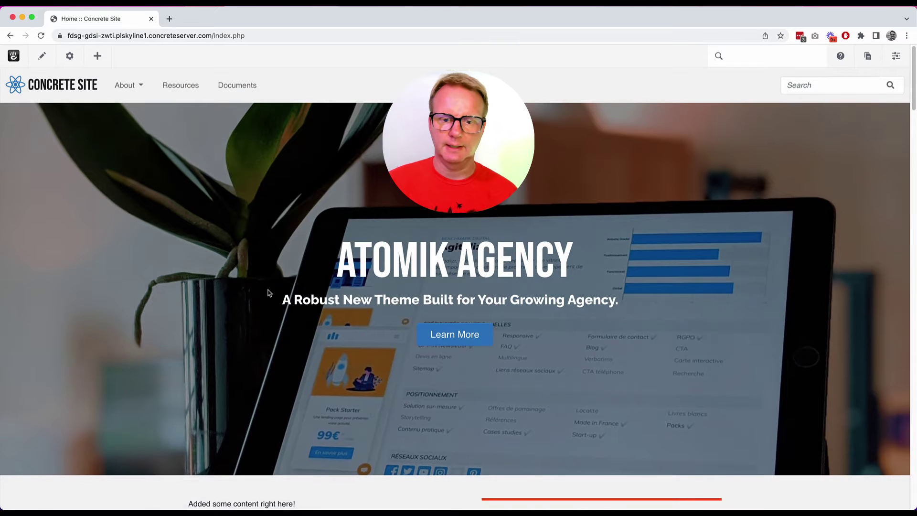
Glance at the help topics, then open the New Page / Sitemap panel.
scroll(266, 293, "down", 3)
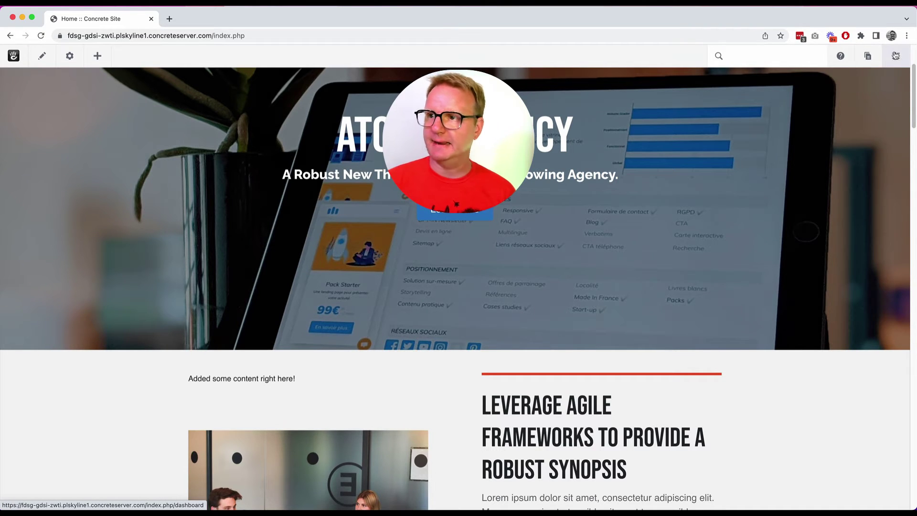
left_click(842, 58)
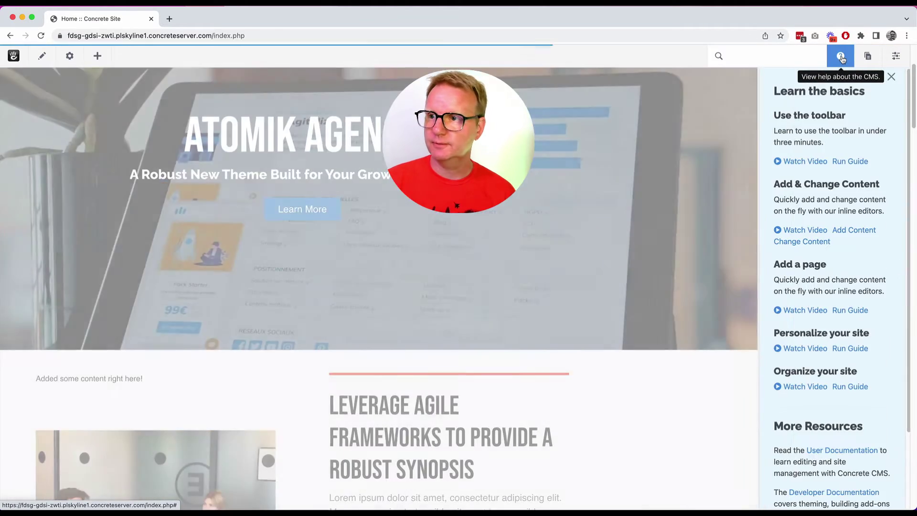
left_click(842, 57)
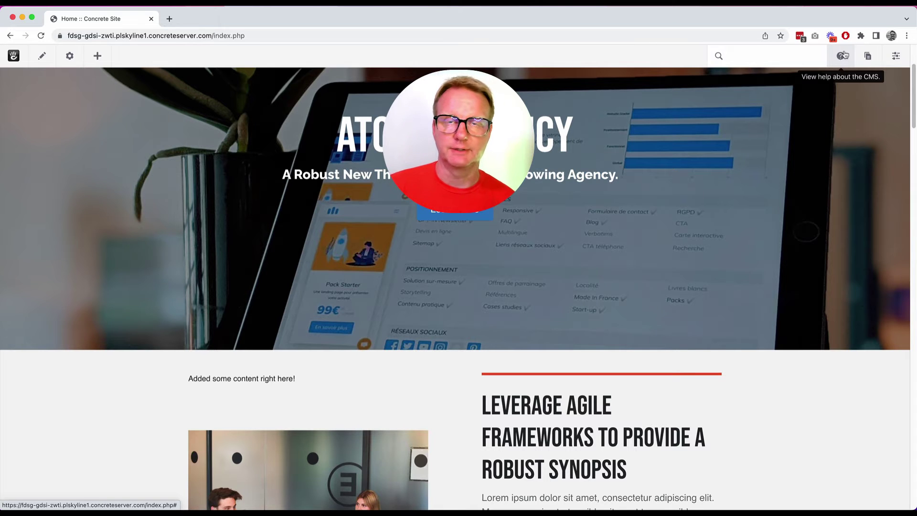
left_click(869, 58)
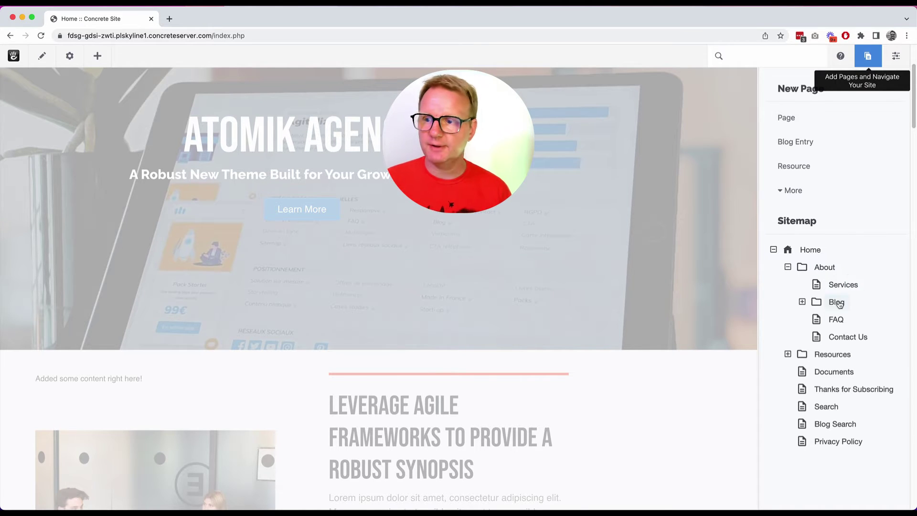
Browse the Blog folder and Contact Us page, then start a new blank Page draft.
left_click(801, 303)
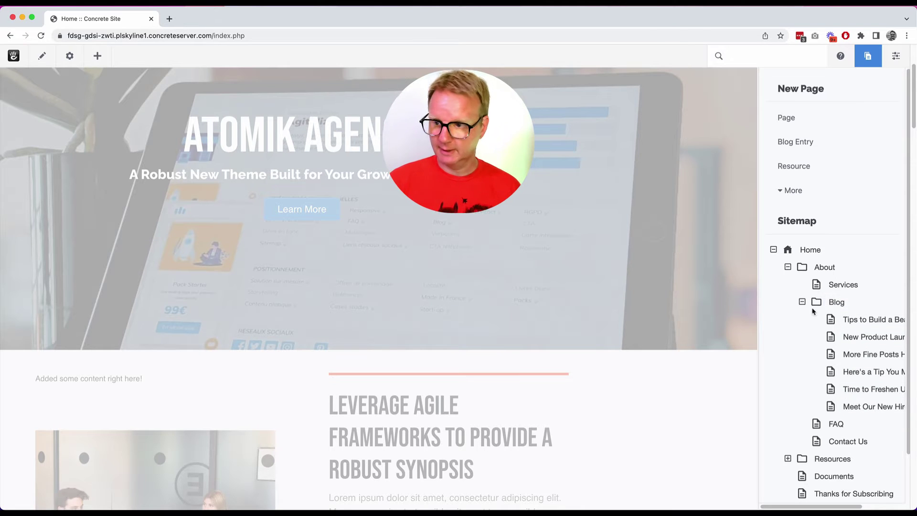
left_click(801, 302)
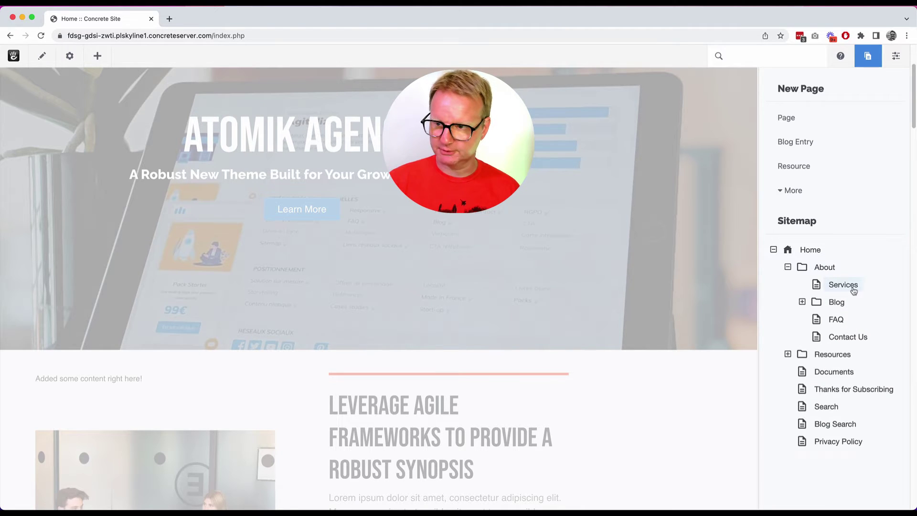
left_click(850, 337)
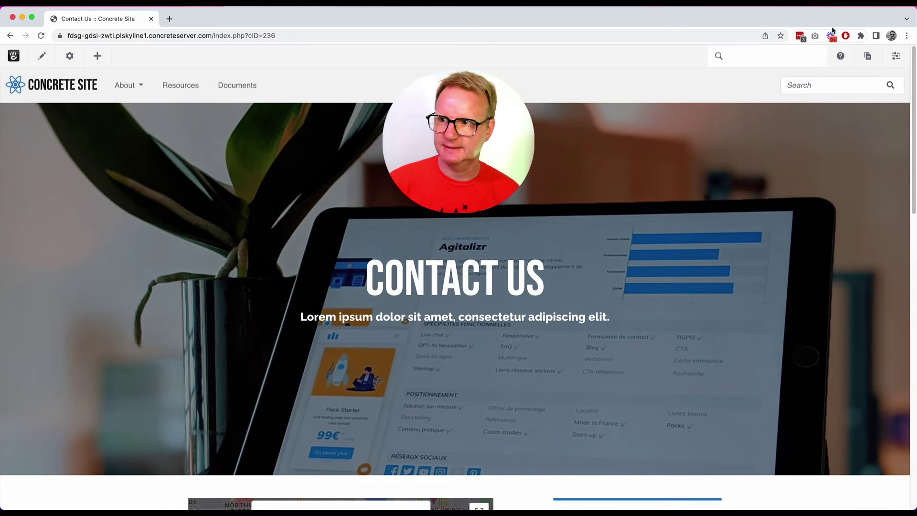
scroll(860, 121, "down", 8)
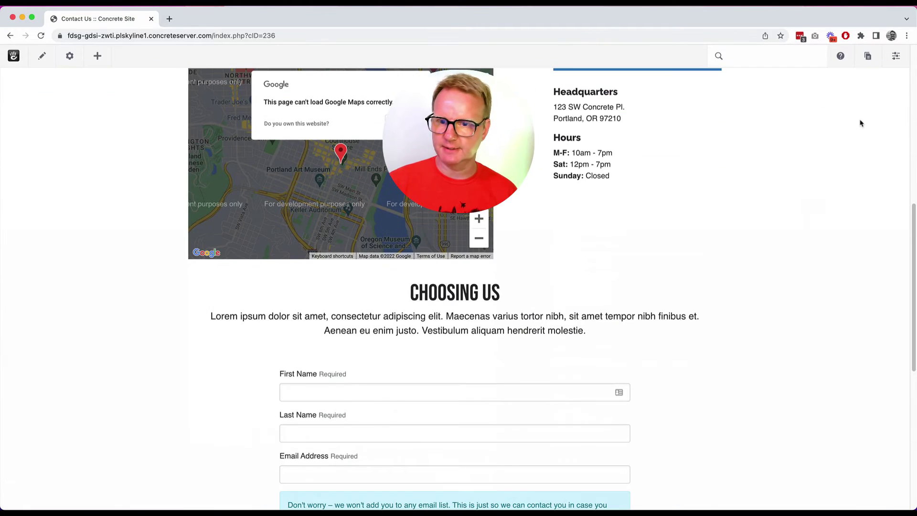
scroll(861, 123, "up", 10)
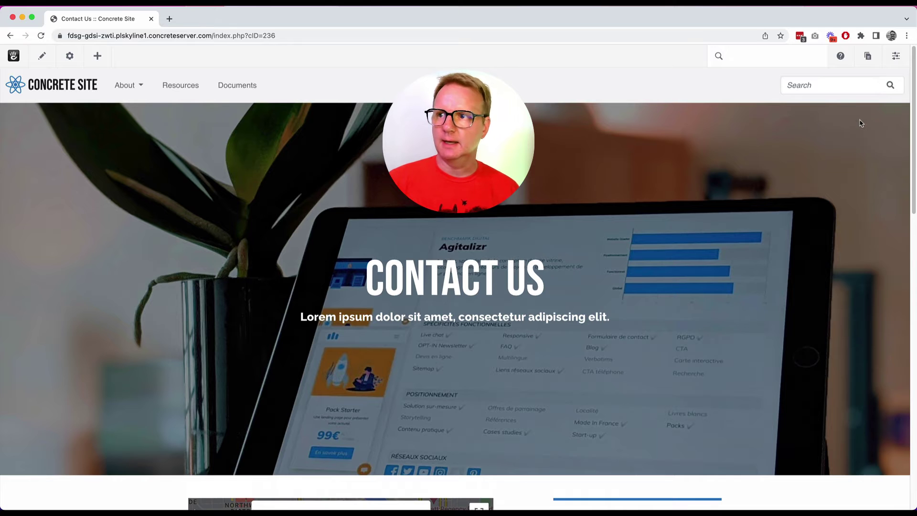
left_click(869, 57)
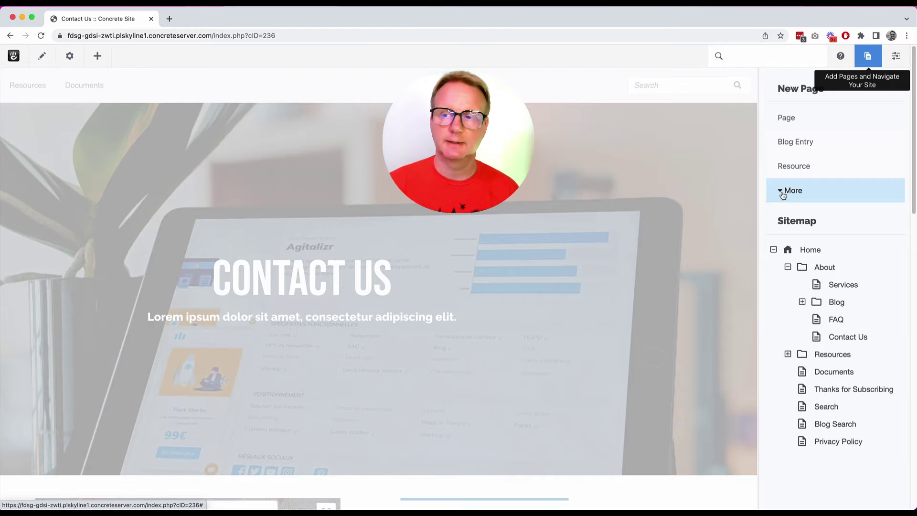
left_click(812, 119)
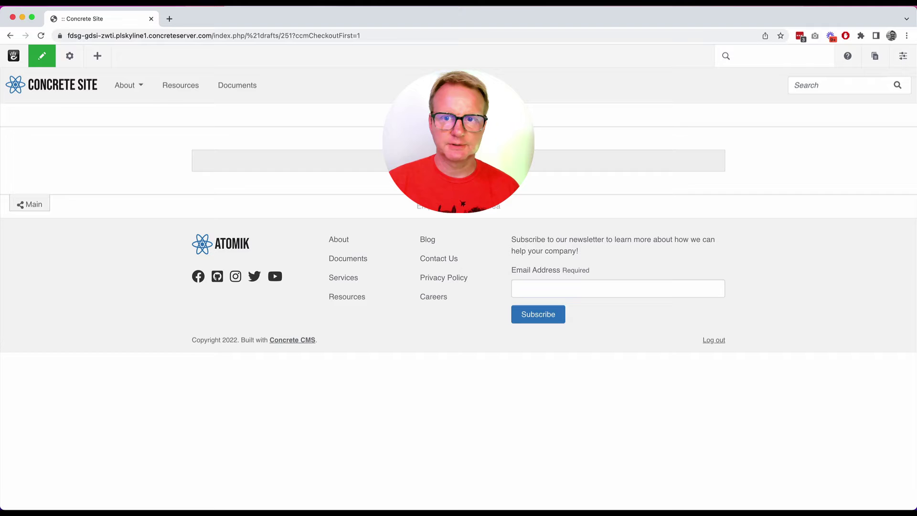
Fill the empty content block with three lines of placeholder text and save it.
left_click(404, 161)
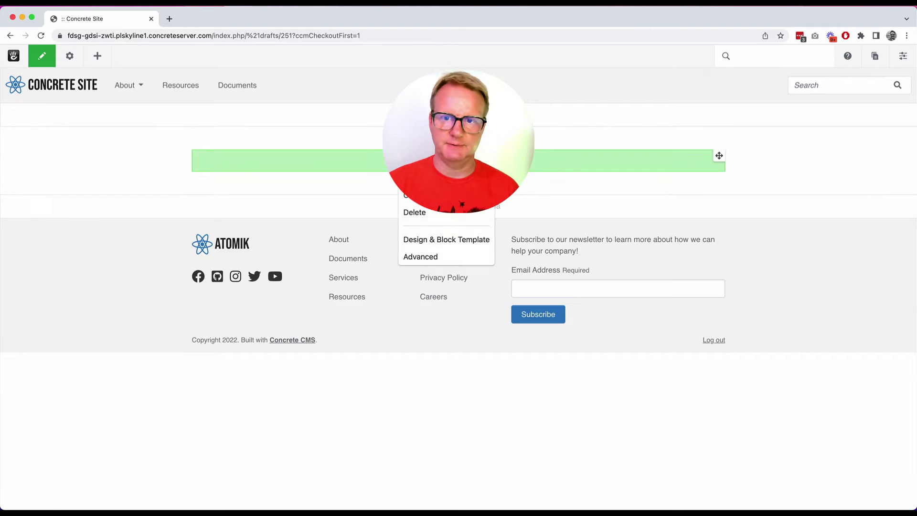
left_click(421, 179)
type("adsf")
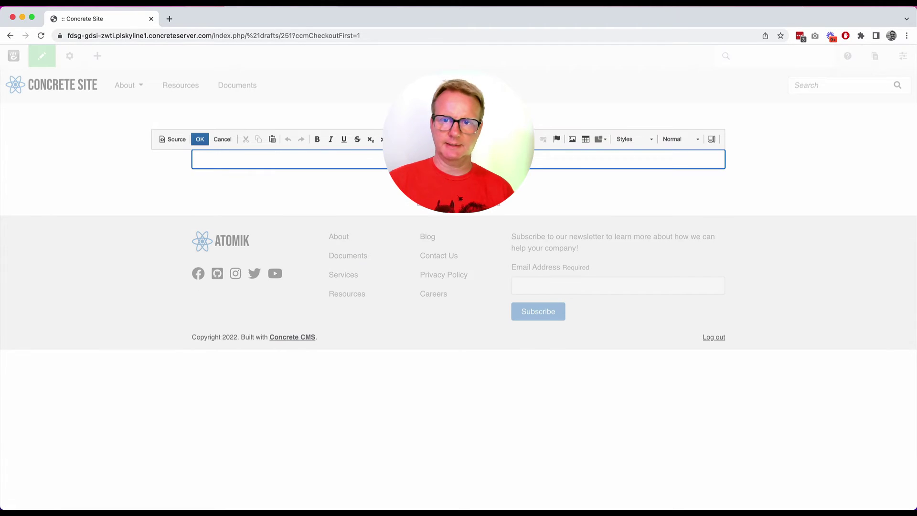
type("sadfsadf sdafsda")
key("Return")
type("sdaf")
key("Return")
type("sadf")
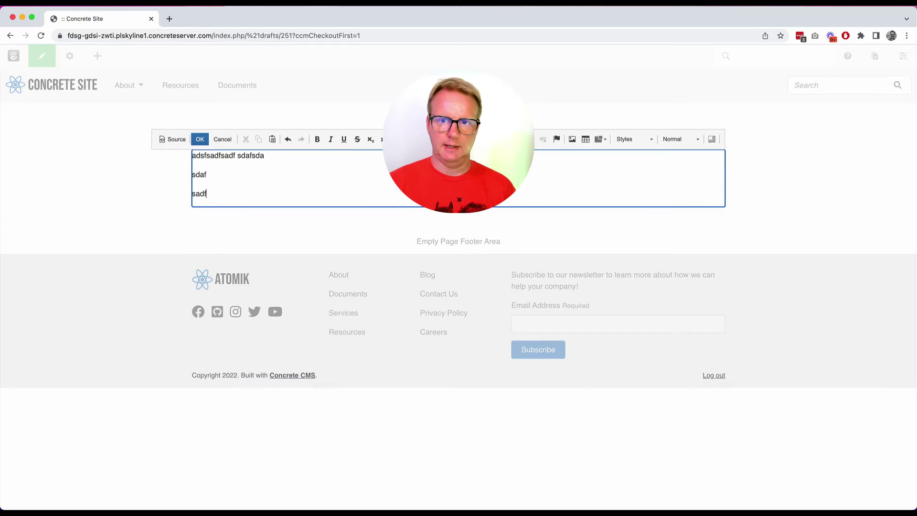
left_click(199, 139)
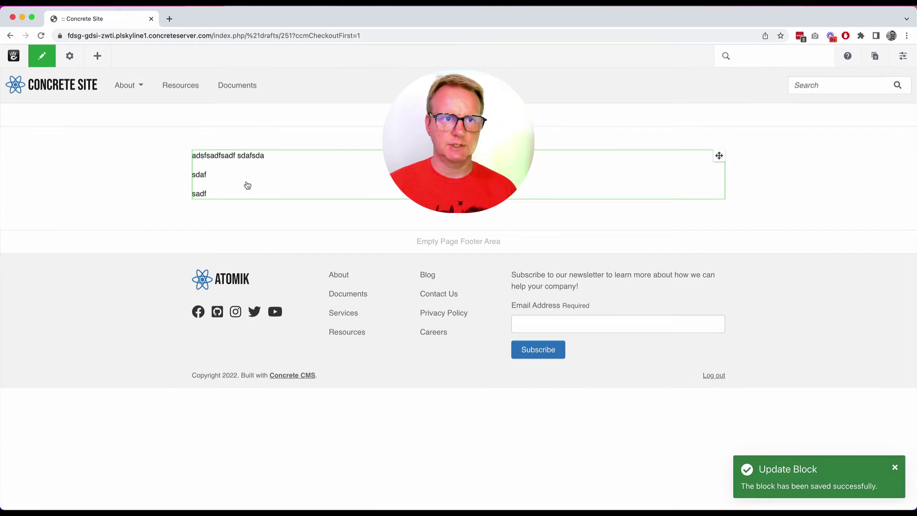
Search the blocks for 'image' and place a Hero Image block on the page.
left_click(98, 55)
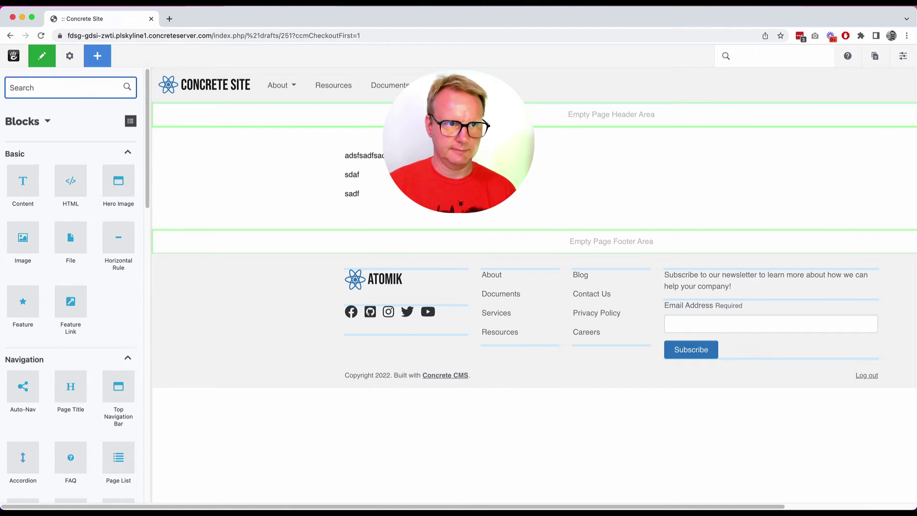
type("image")
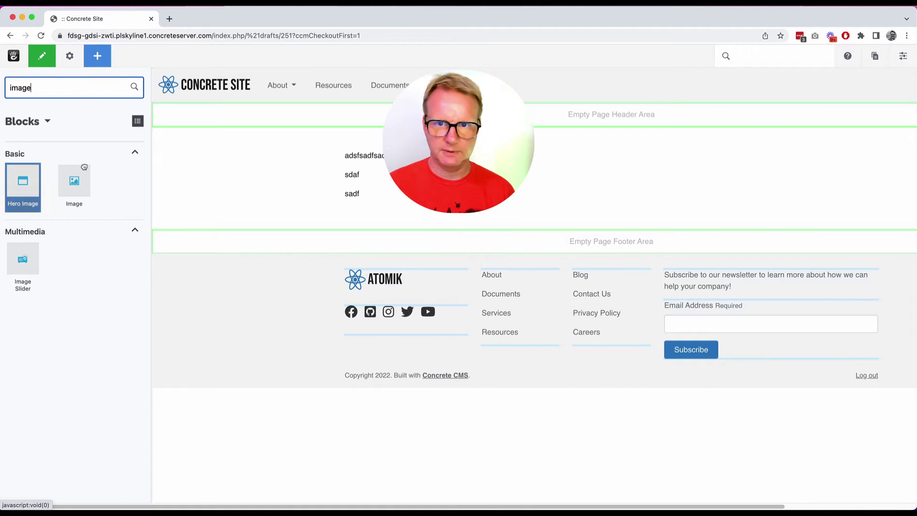
left_click_drag(23, 180, 374, 89)
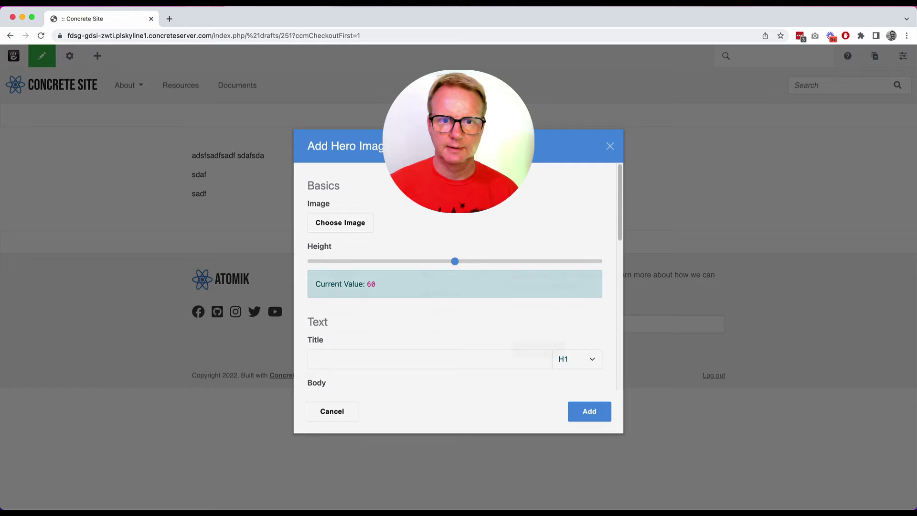
Add the hero block using hero-01.jpg from Hero Images, height 52, titled 'Cool stuff'.
left_click(336, 223)
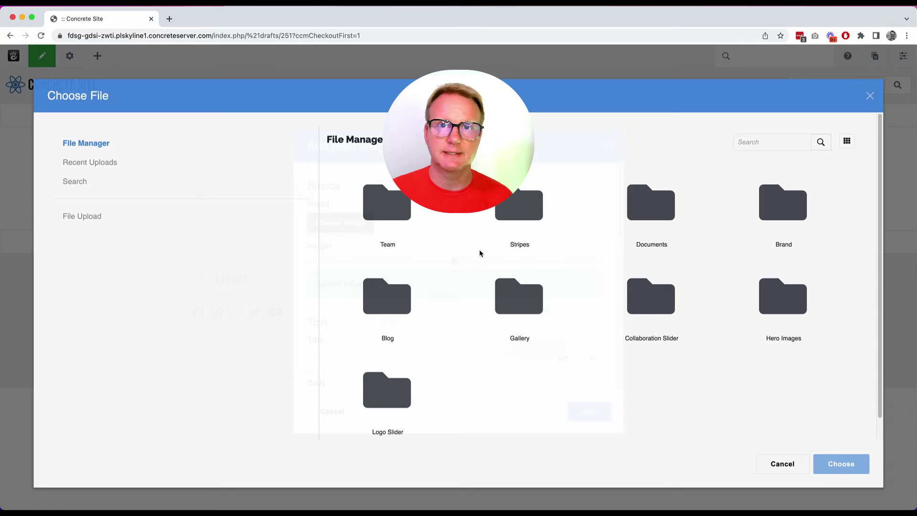
left_click(772, 309)
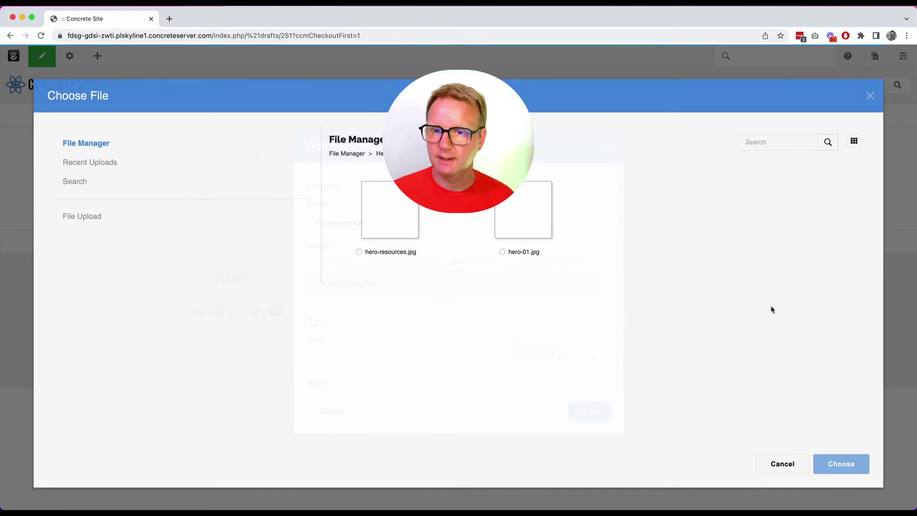
left_click(525, 216)
left_click(843, 465)
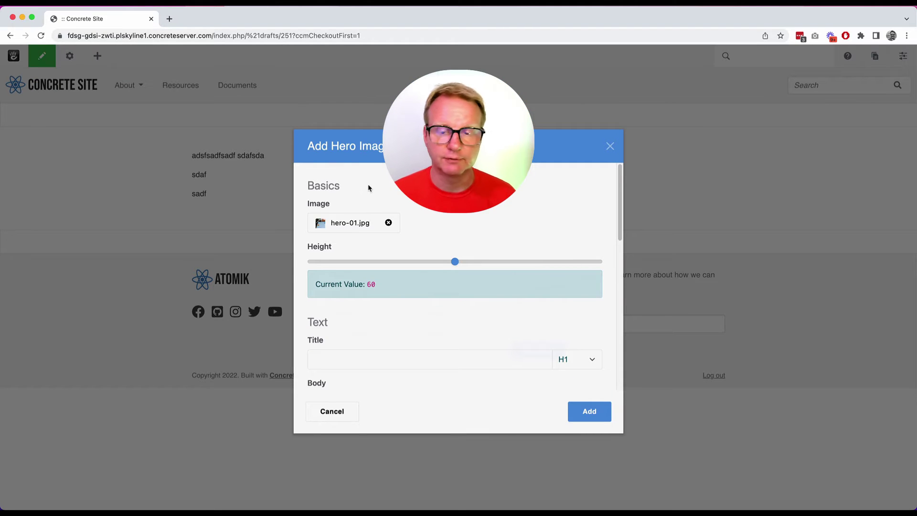
left_click(426, 262)
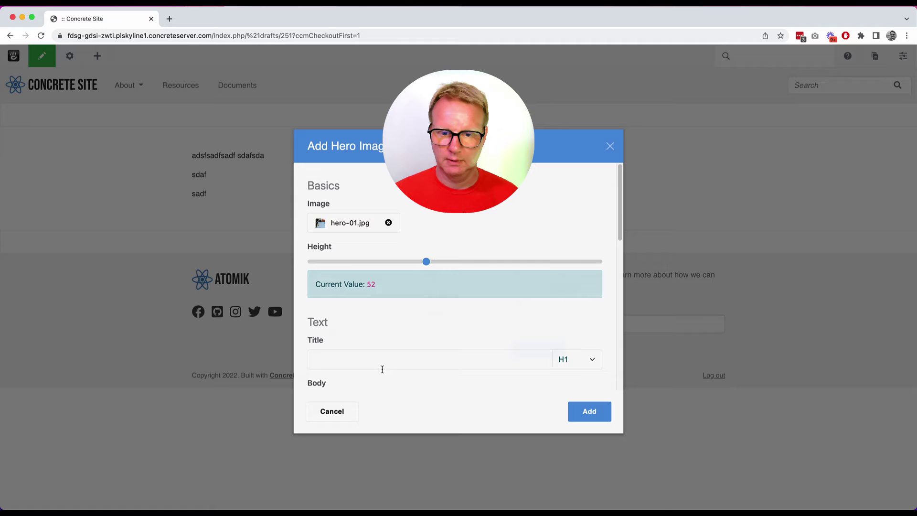
left_click(382, 369)
type("Cool stuff")
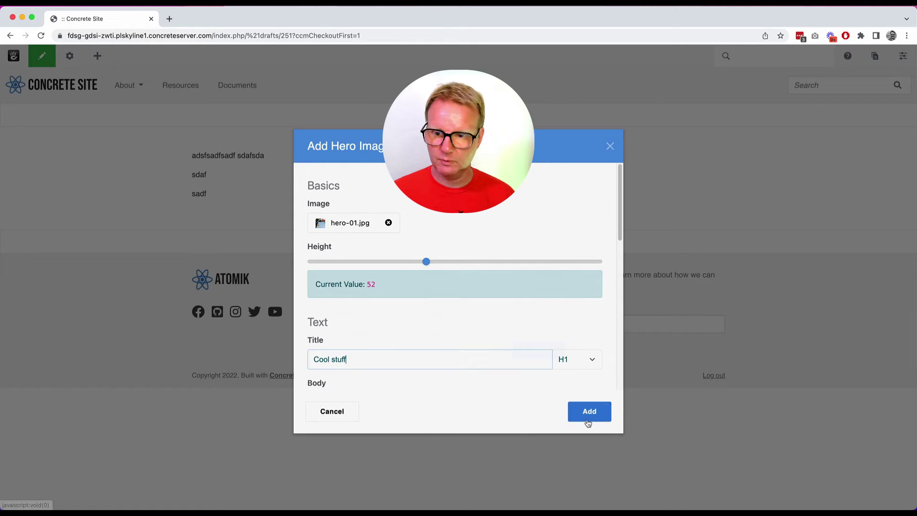
left_click(589, 418)
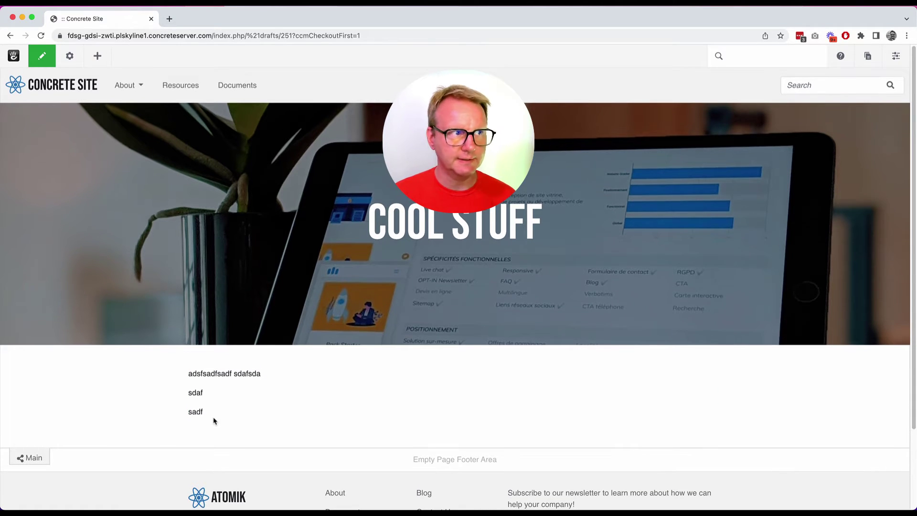
Add a 3-column layout to the Main area, resizing dividers so the middle column is widest.
scroll(215, 423, "down", 1)
scroll(215, 421, "up", 1)
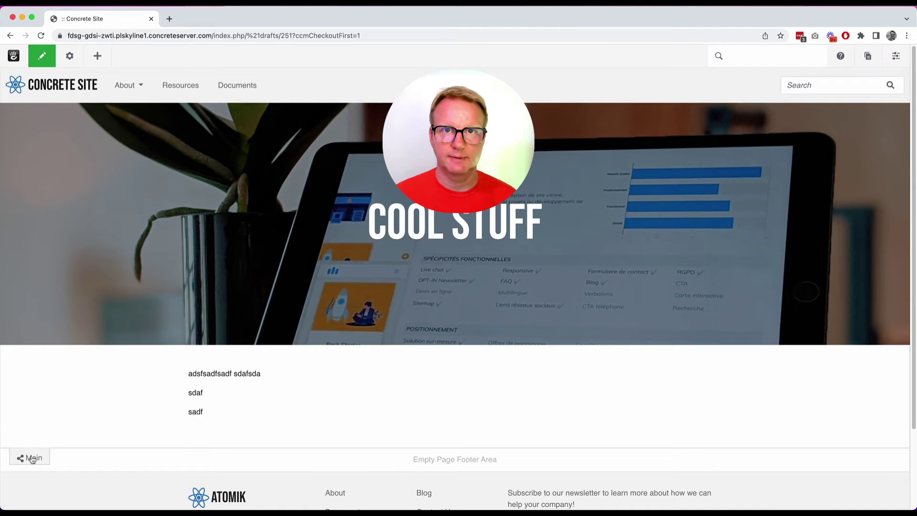
left_click(32, 459)
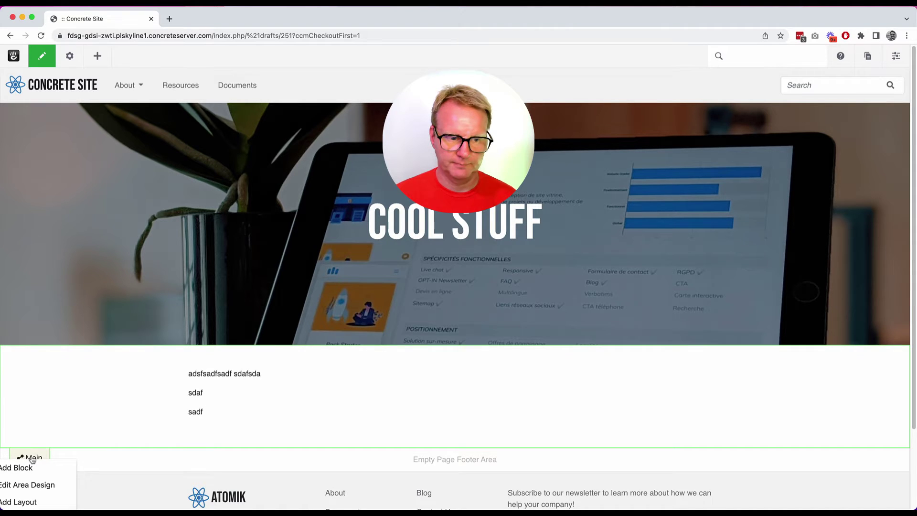
left_click(26, 502)
scroll(288, 297, "down", 3)
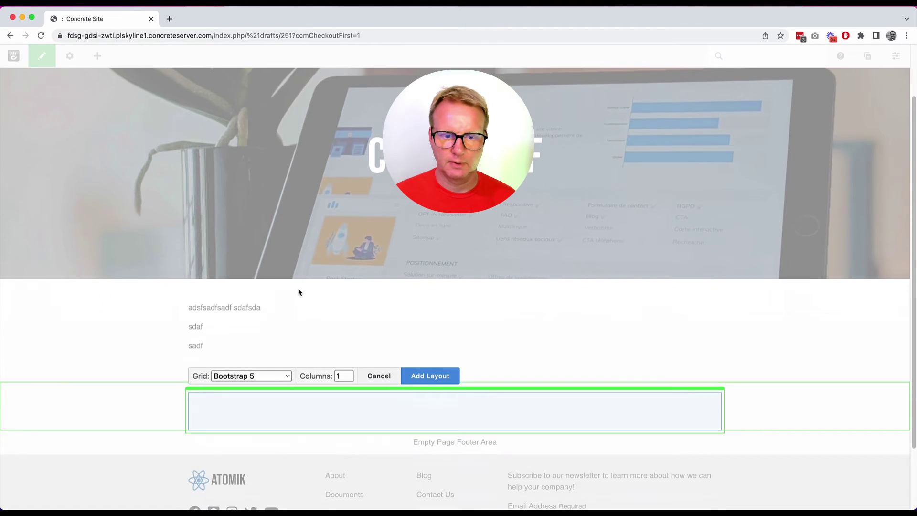
scroll(296, 283, "up", 2)
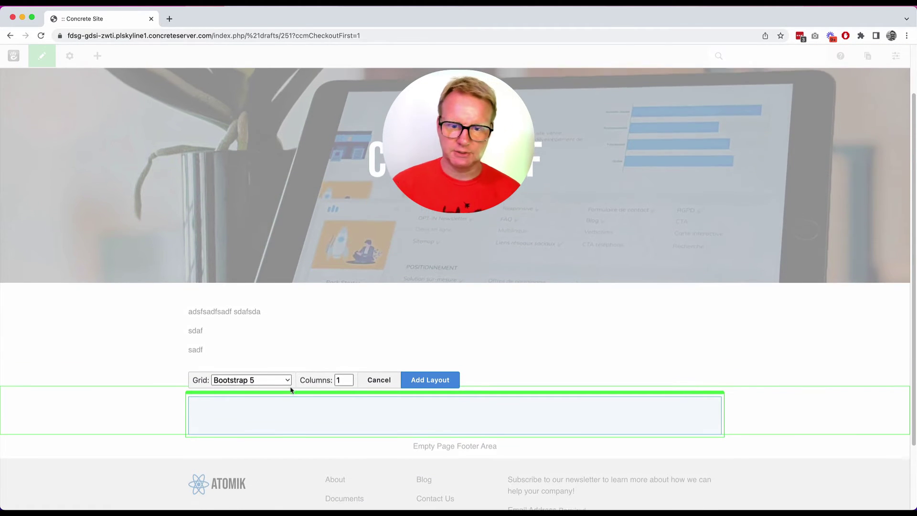
scroll(344, 382, "up", 2)
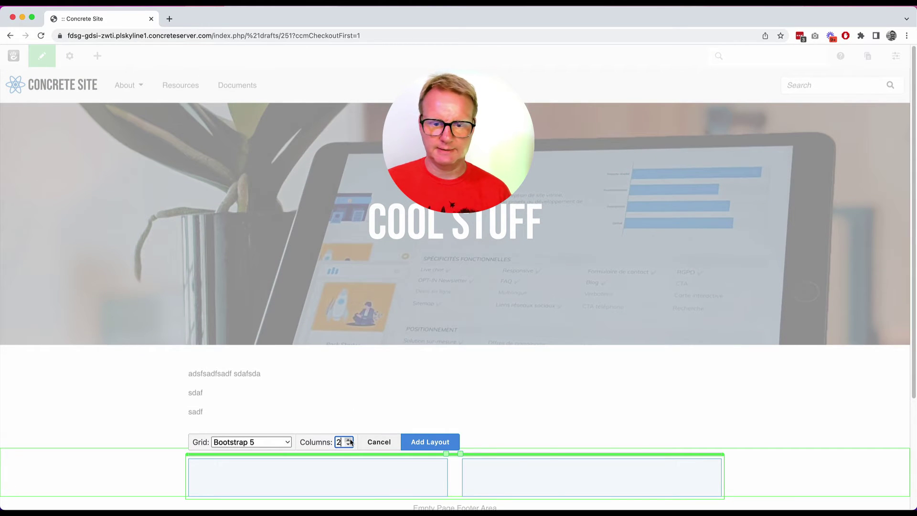
left_click(349, 439)
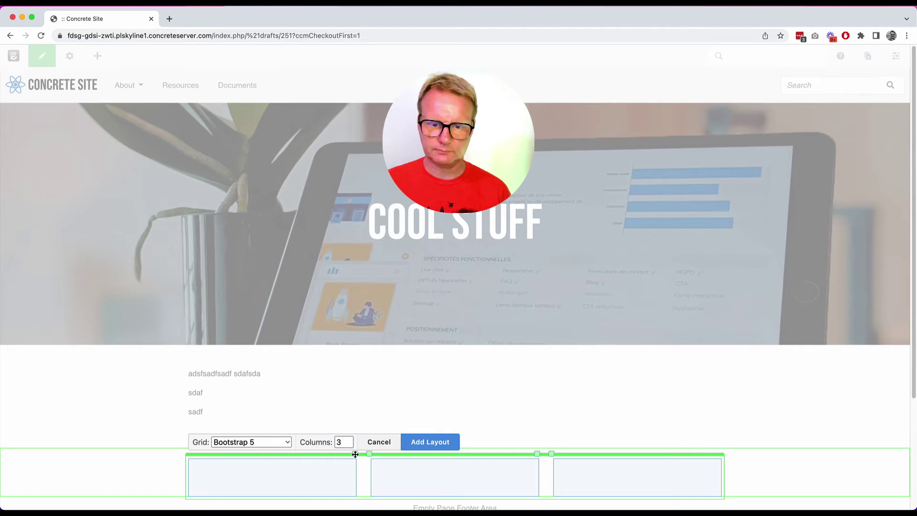
left_click_drag(356, 454, 335, 457)
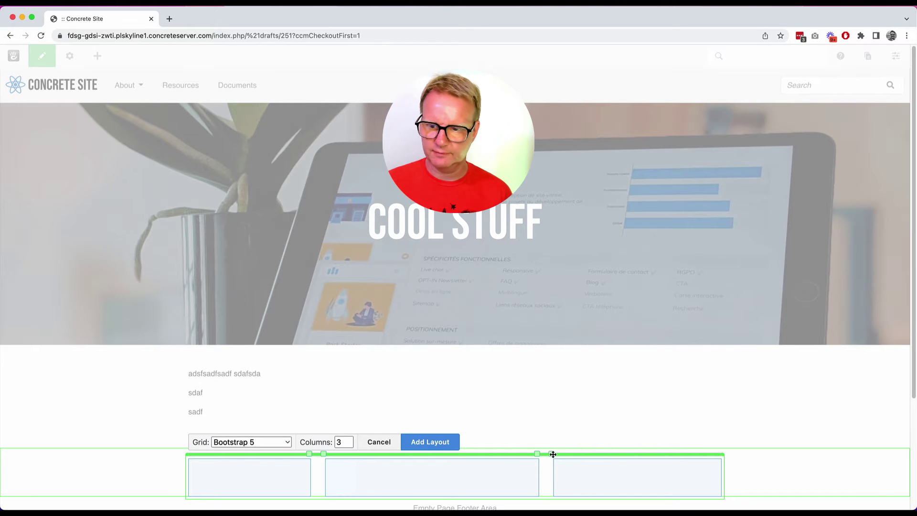
mouse_move(553, 454)
left_mouse_down()
mouse_move(607, 456)
mouse_move(562, 457)
left_mouse_up()
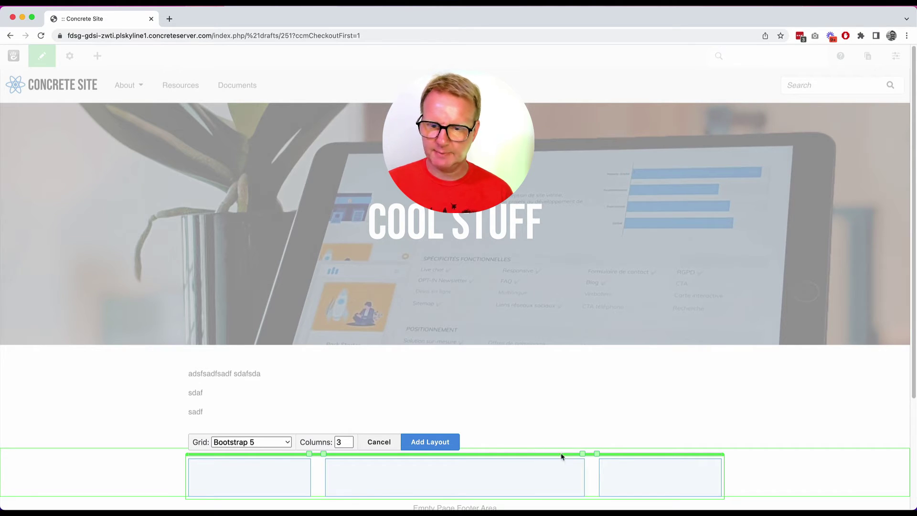
left_click(430, 443)
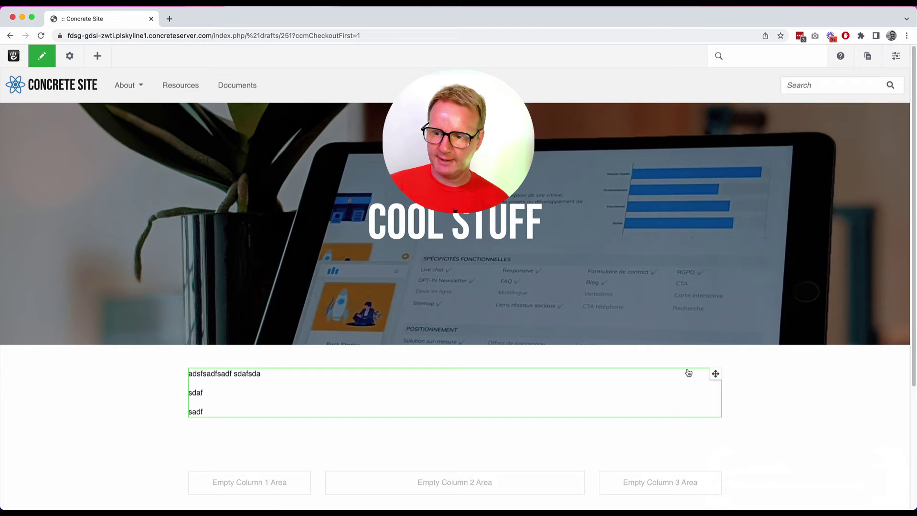
Move the placeholder text into Column 2 and switch the Blocks panel to the empty Clipboard.
left_click_drag(715, 373, 516, 465)
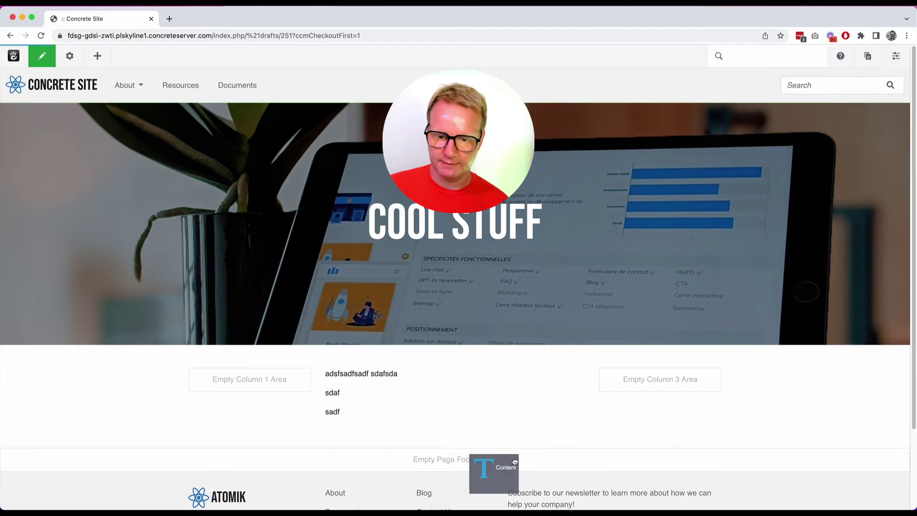
left_click(684, 379)
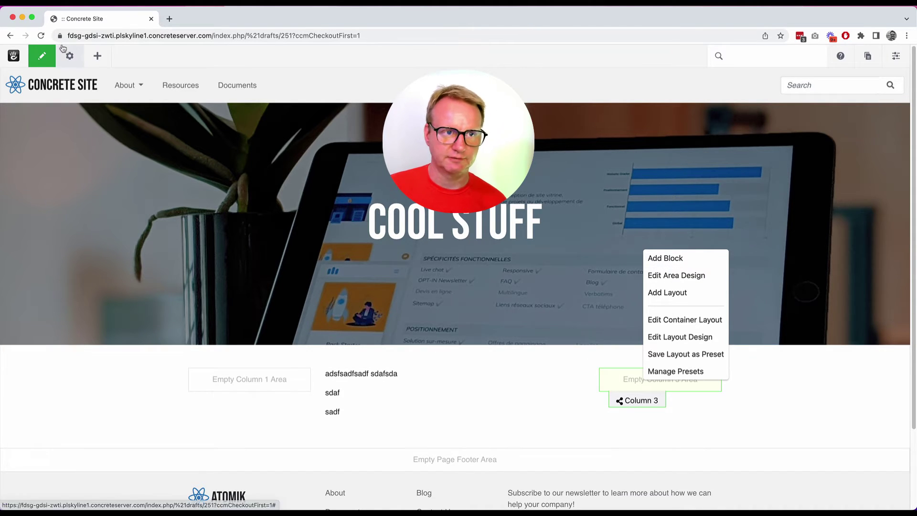
left_click(96, 57)
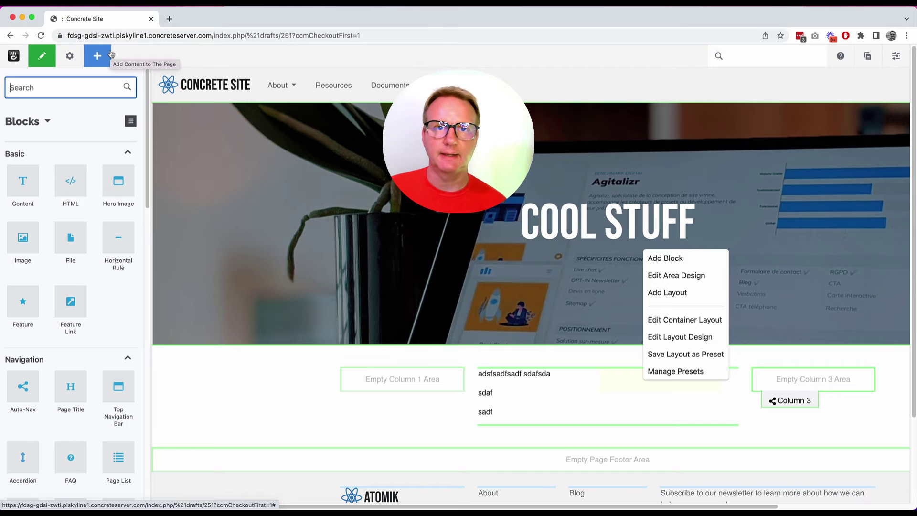
left_click(48, 123)
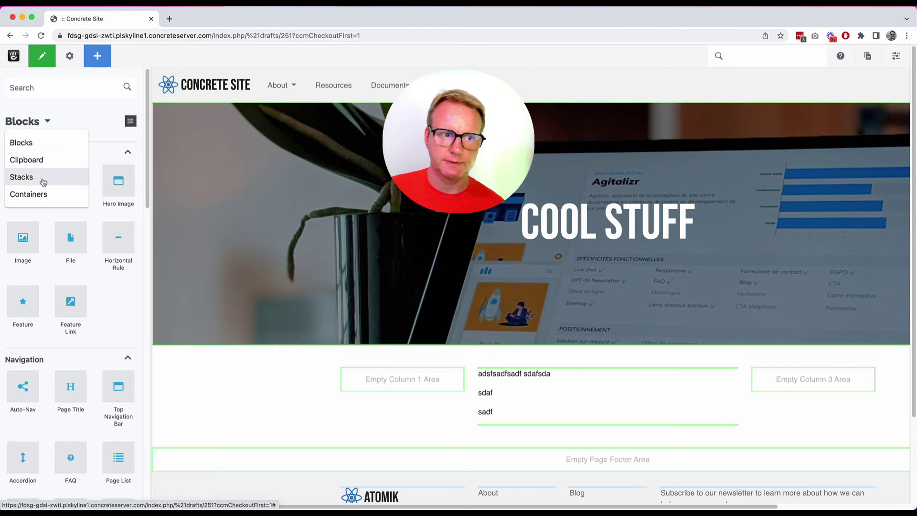
left_click(42, 164)
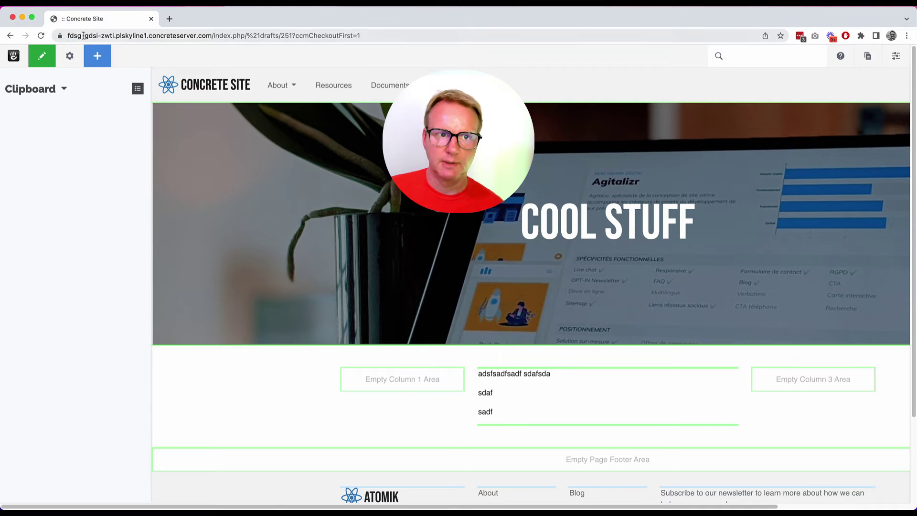
Copy the text block to the clipboard and paste the copy into Column 3.
left_click(96, 56)
left_click(398, 398)
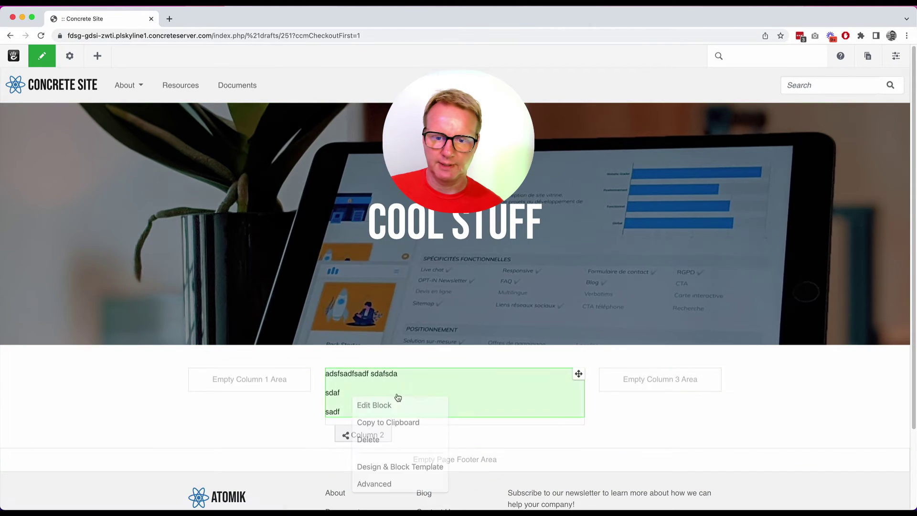
left_click(417, 423)
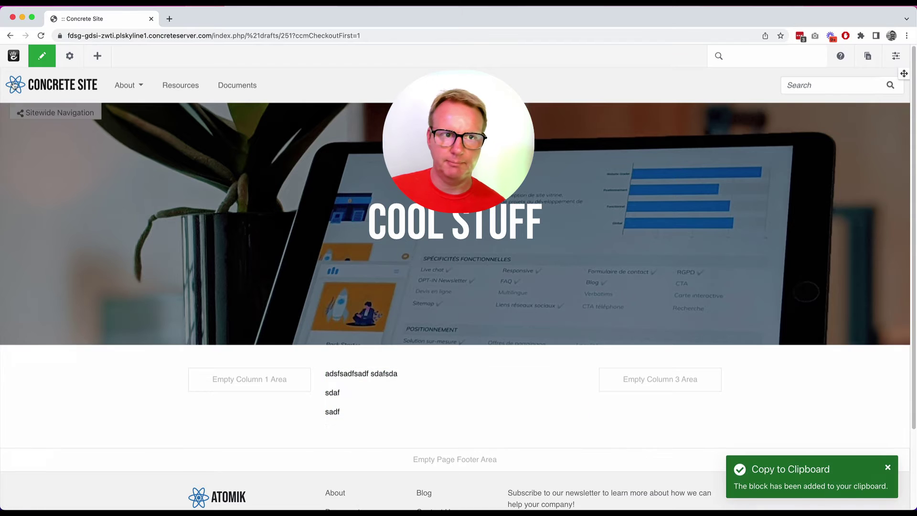
left_click(97, 56)
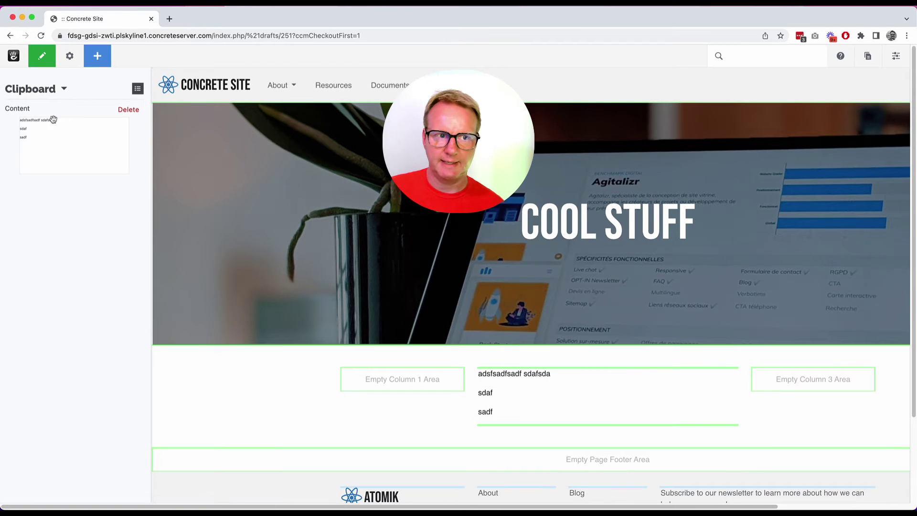
left_click_drag(51, 119, 714, 385)
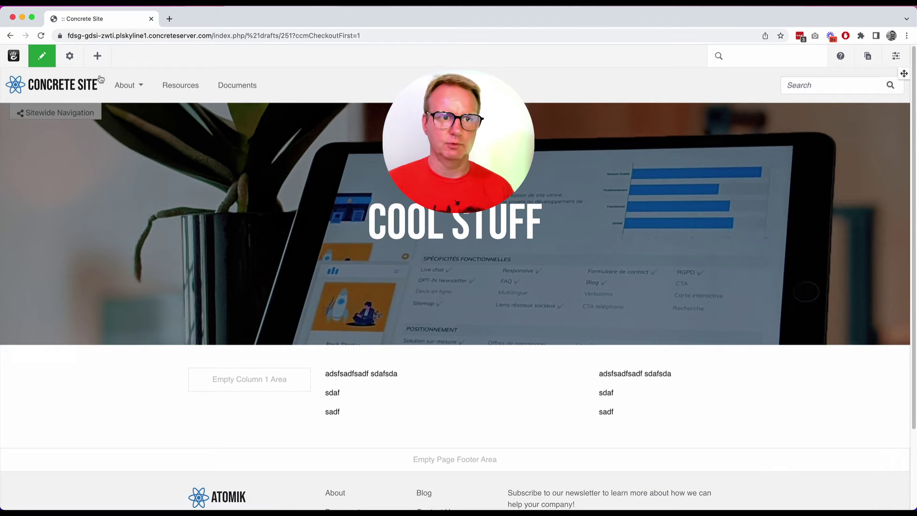
Switch the add-content panel's source list to Stacks, showing Blog Sidebar.
left_click(105, 59)
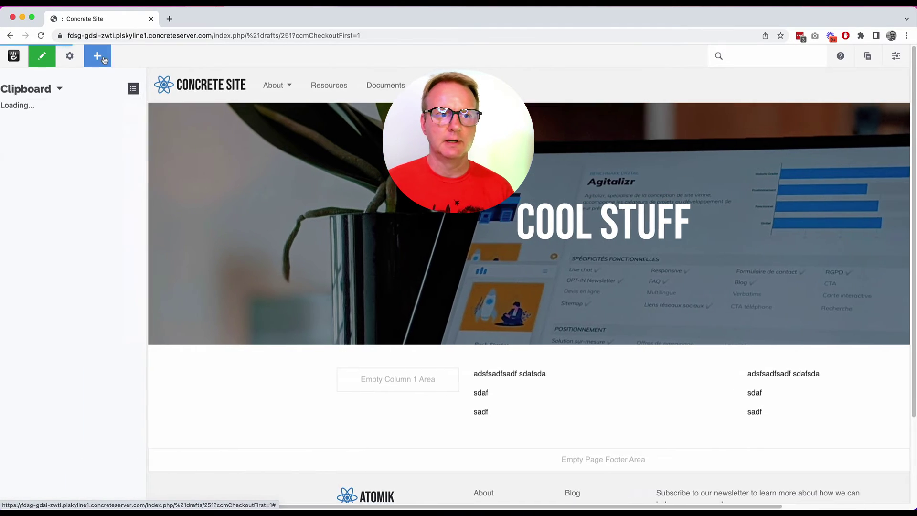
left_click(66, 89)
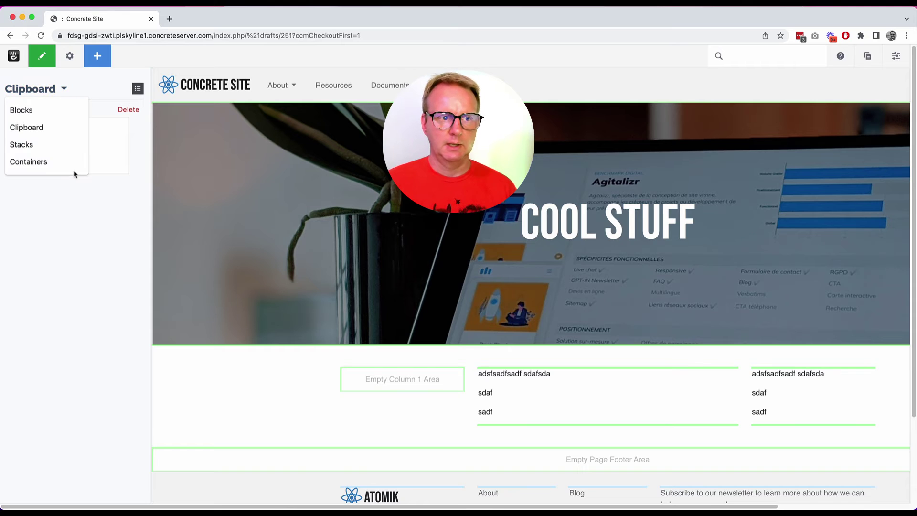
left_click(59, 146)
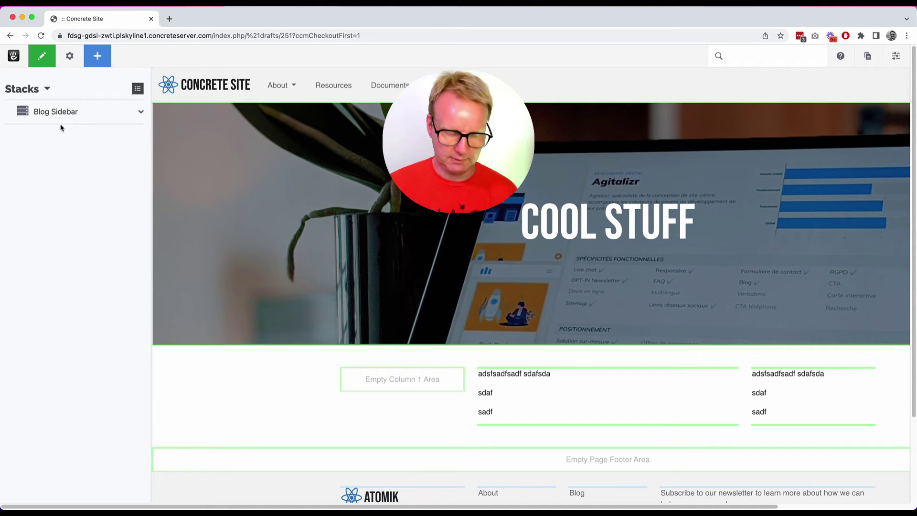
Drop the Blog Sidebar stack into Column 3, adding Topics and Archives lists under the text.
left_click_drag(43, 113, 669, 421)
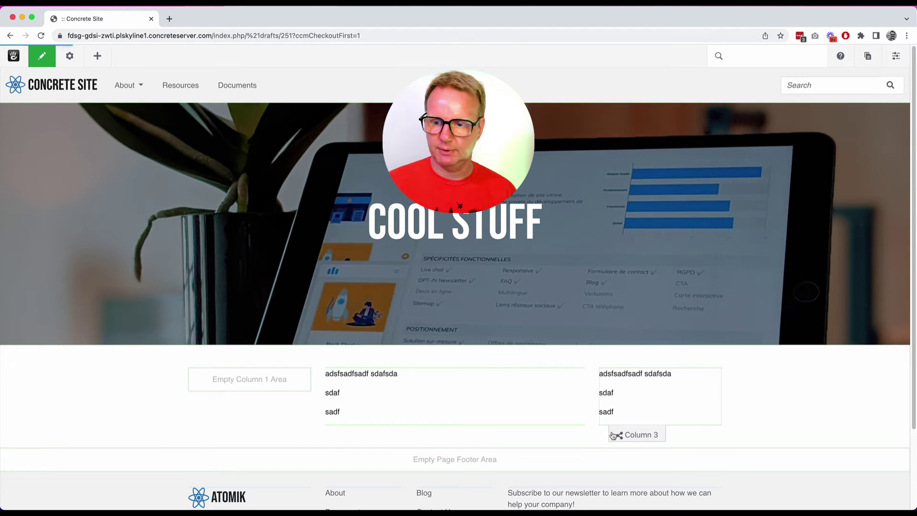
scroll(630, 415, "down", 3)
scroll(632, 416, "down", 3)
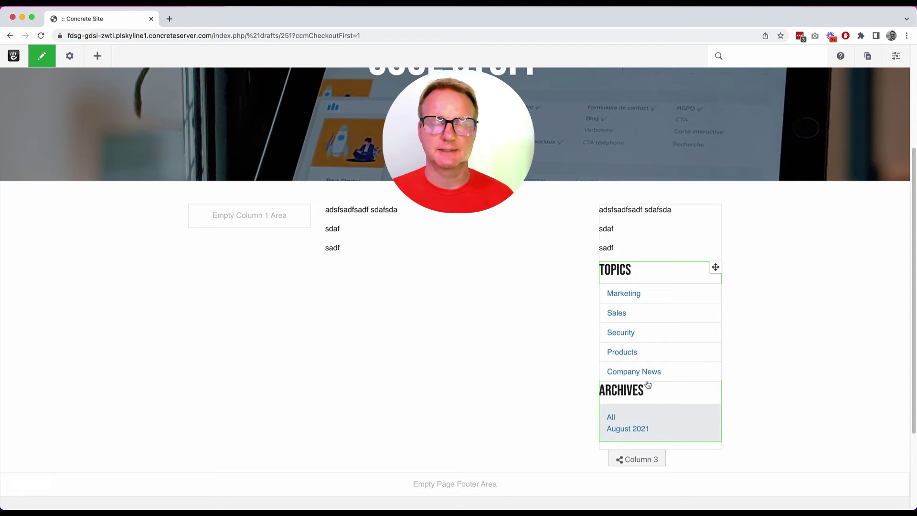
left_click(100, 63)
left_click(50, 90)
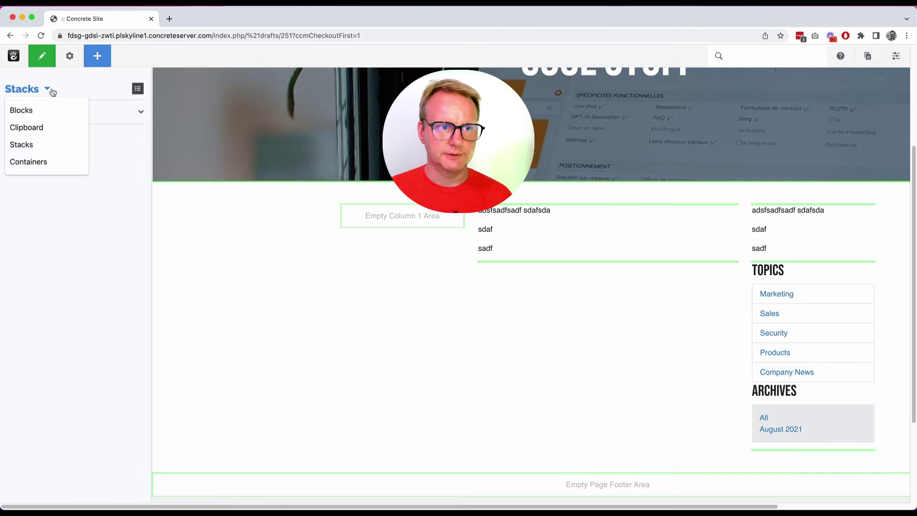
Add a Responsive Grid of Six container below the three columns.
left_click(56, 164)
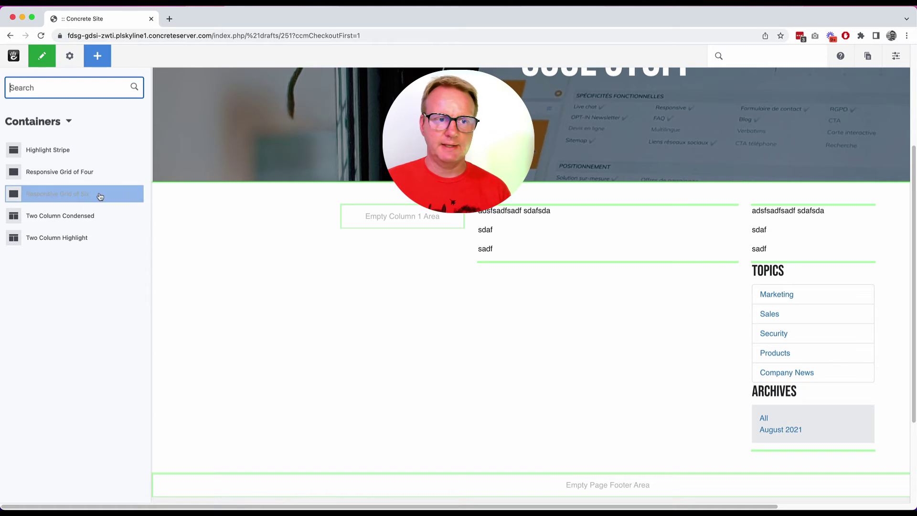
scroll(88, 262, "down", 2)
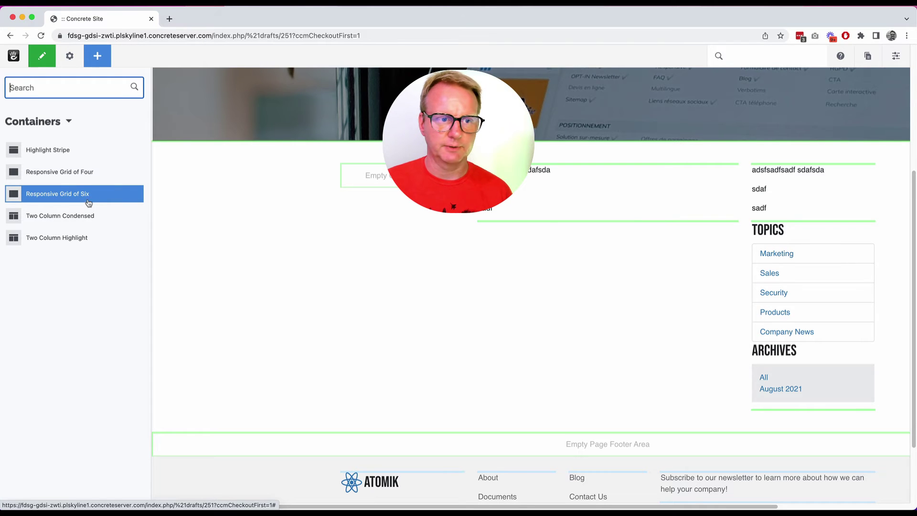
left_click_drag(83, 196, 478, 435)
scroll(347, 375, "down", 3)
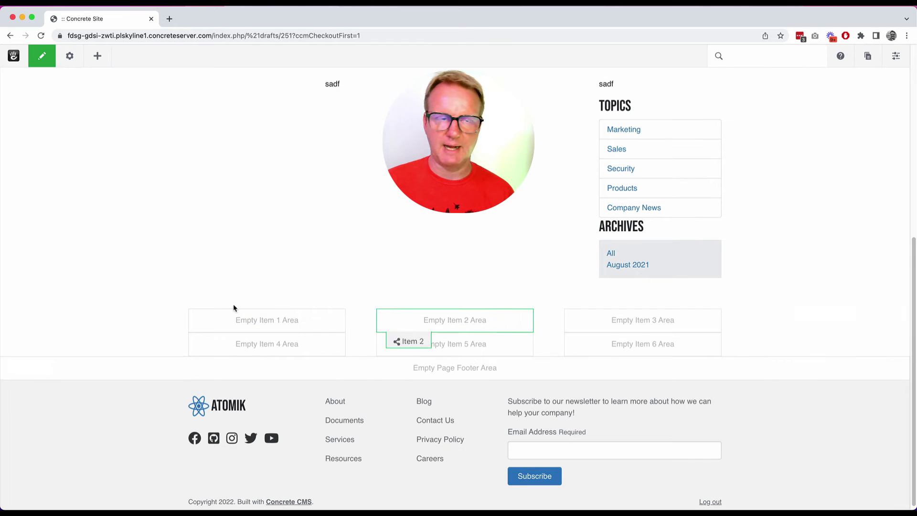
Add a Highlight Stripe container below the grid.
left_click(97, 55)
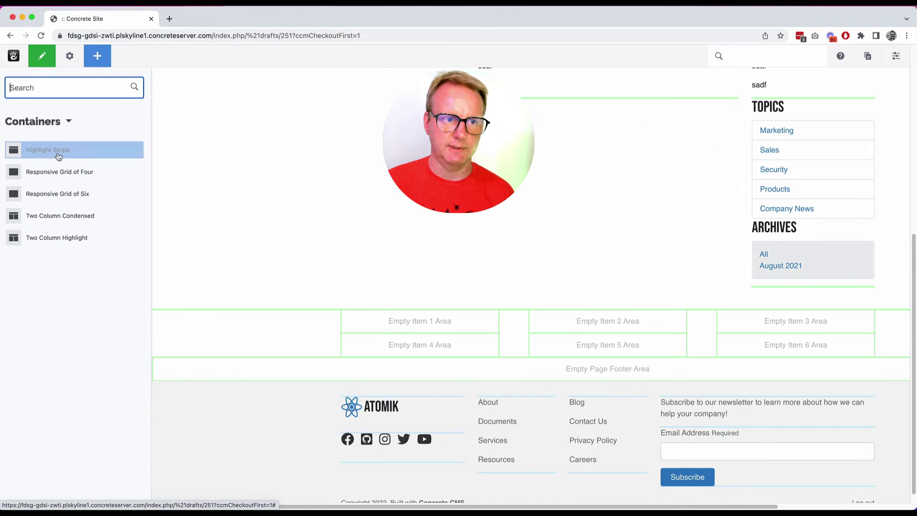
left_click_drag(58, 153, 377, 386)
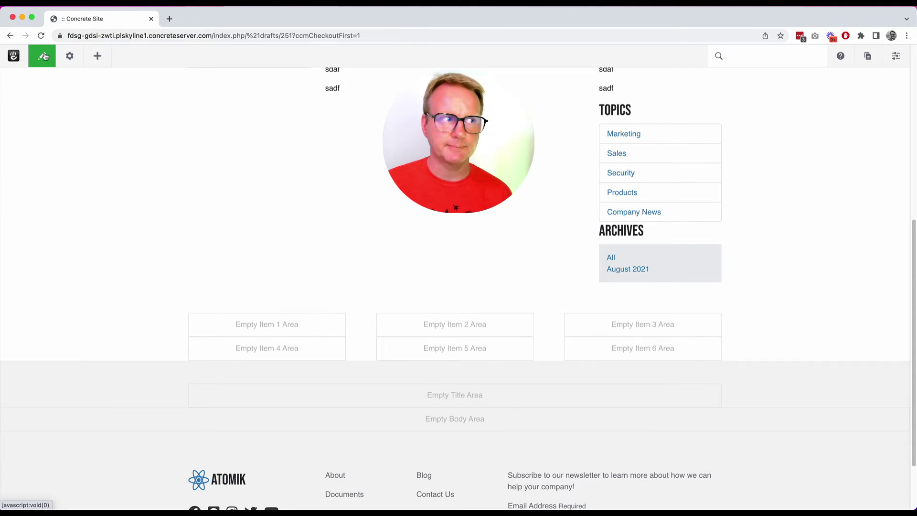
scroll(154, 129, "up", 10)
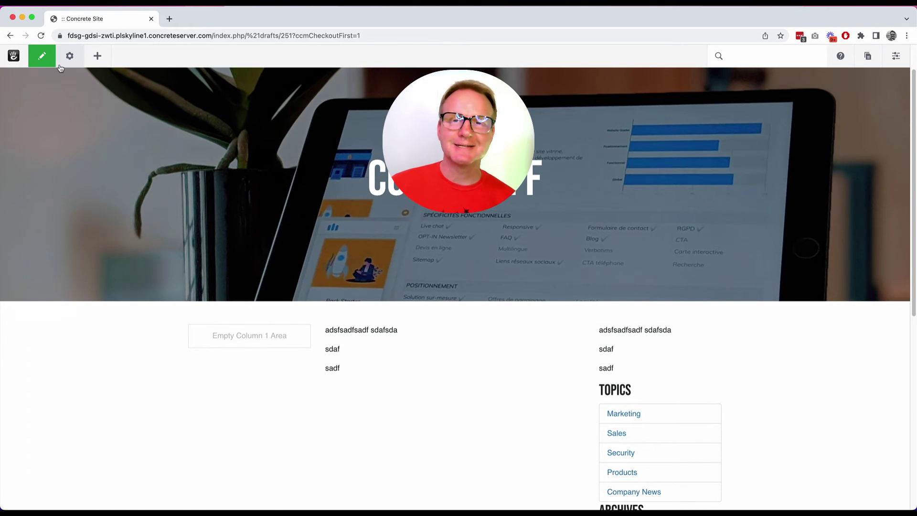
In Composer's page details, name the page 'Test Name' and add the description 'seo description'.
left_click(42, 56)
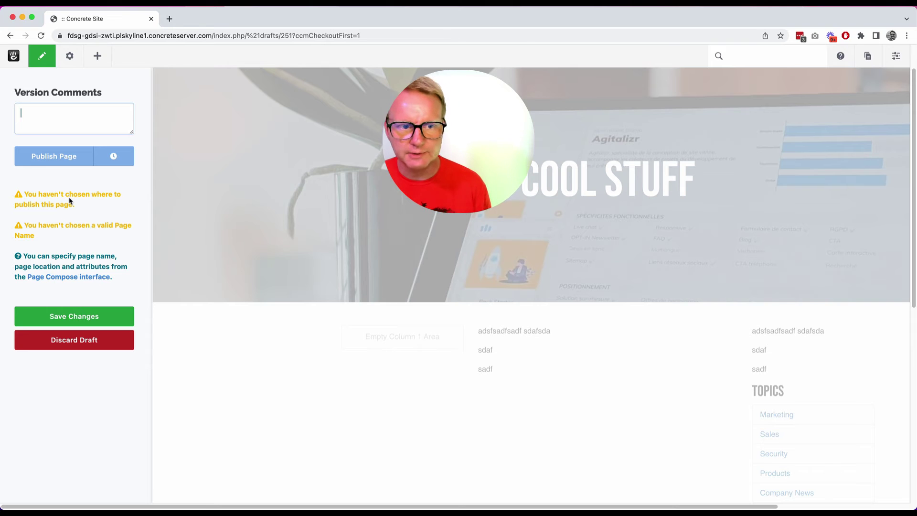
left_click(68, 280)
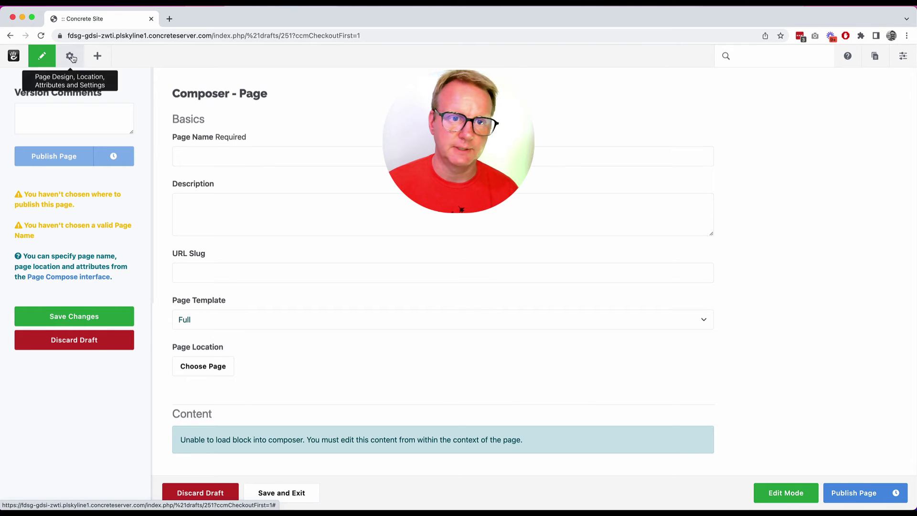
left_click(213, 159)
type("Test")
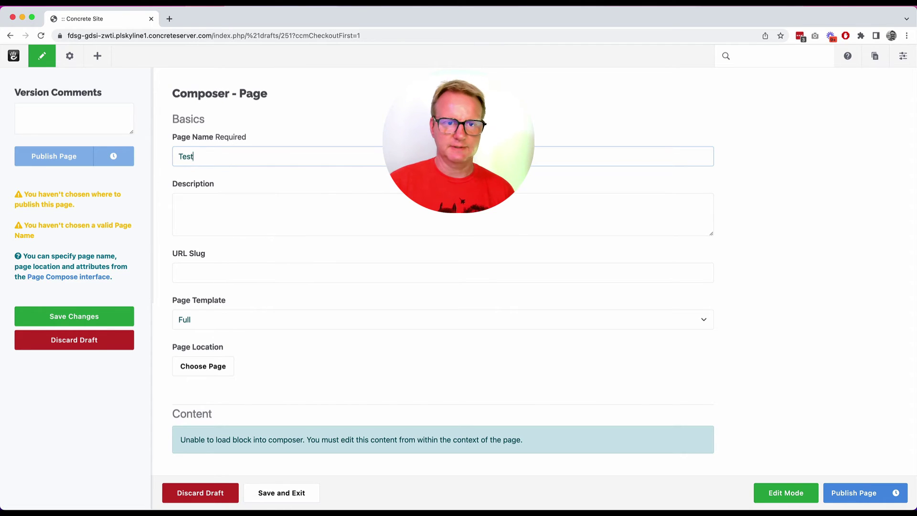
type(" Name")
left_click(191, 205)
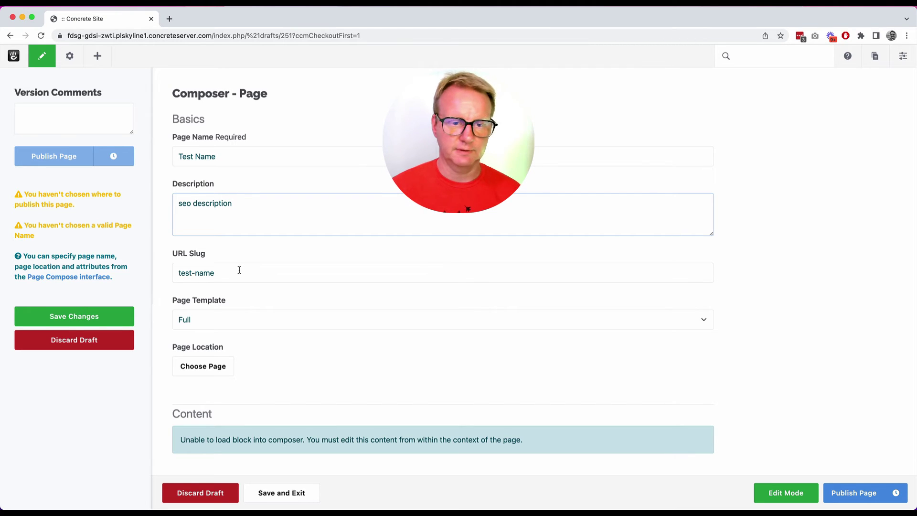
scroll(246, 277, "down", 1)
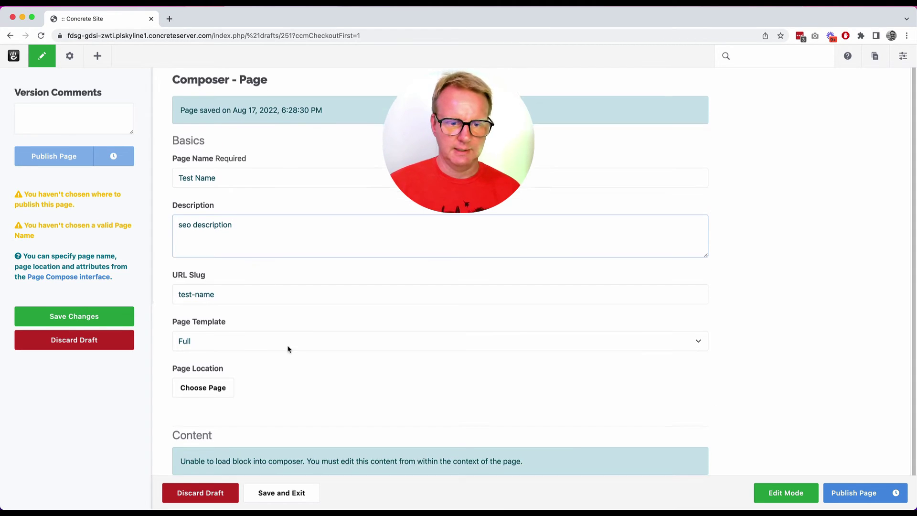
Publish Test Name under Home and open it from the site's navigation.
left_click(211, 377)
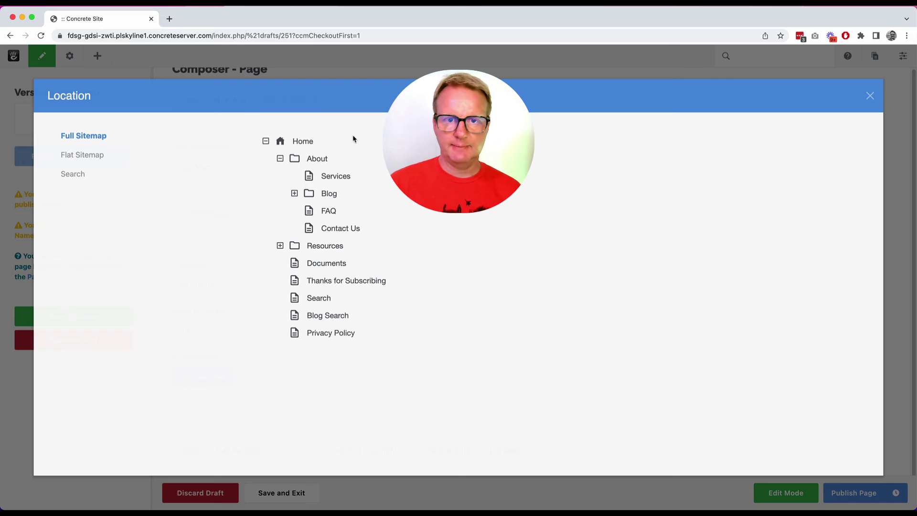
left_click(303, 142)
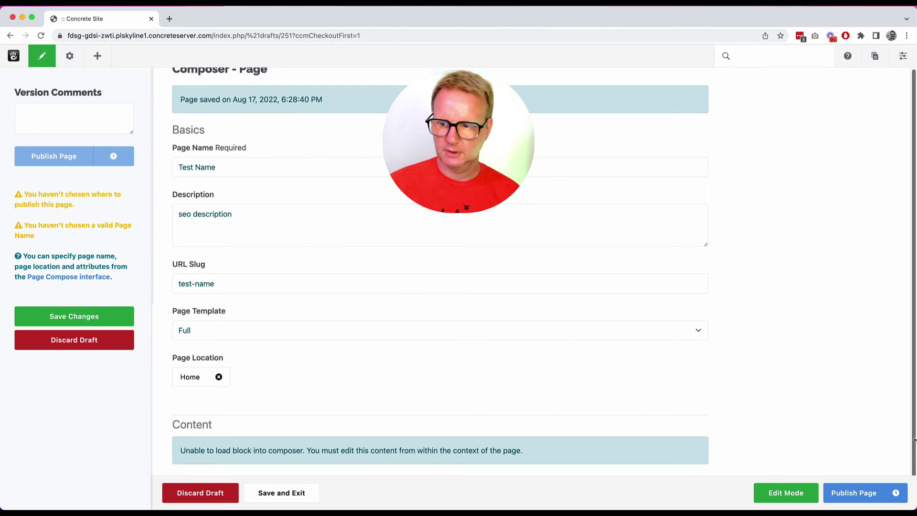
left_click(848, 493)
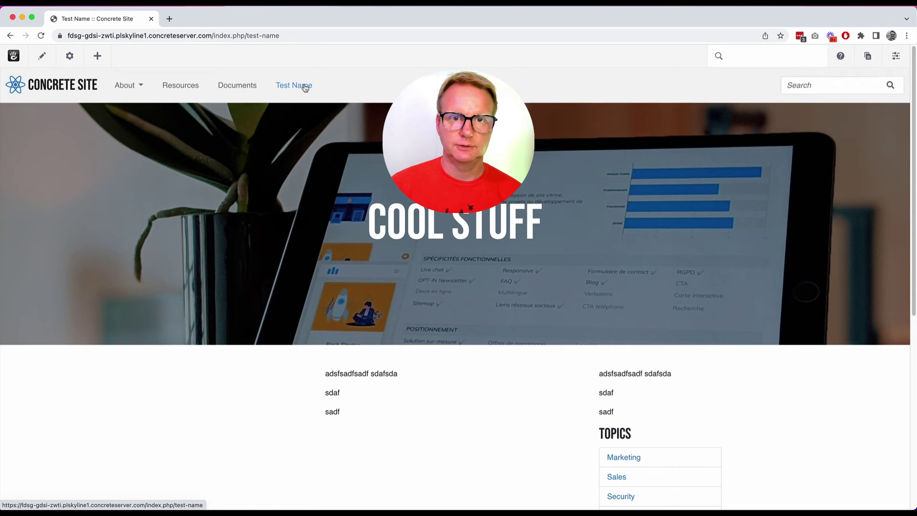
left_click(245, 88)
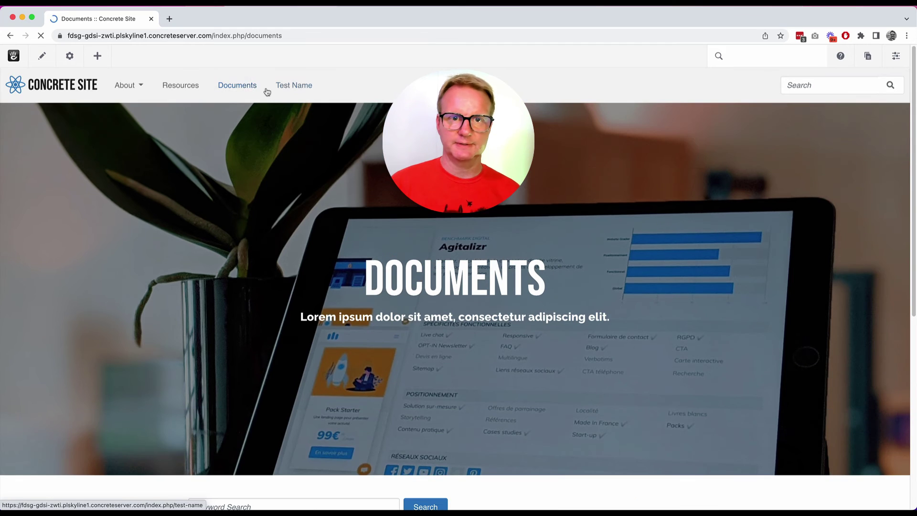
left_click(299, 89)
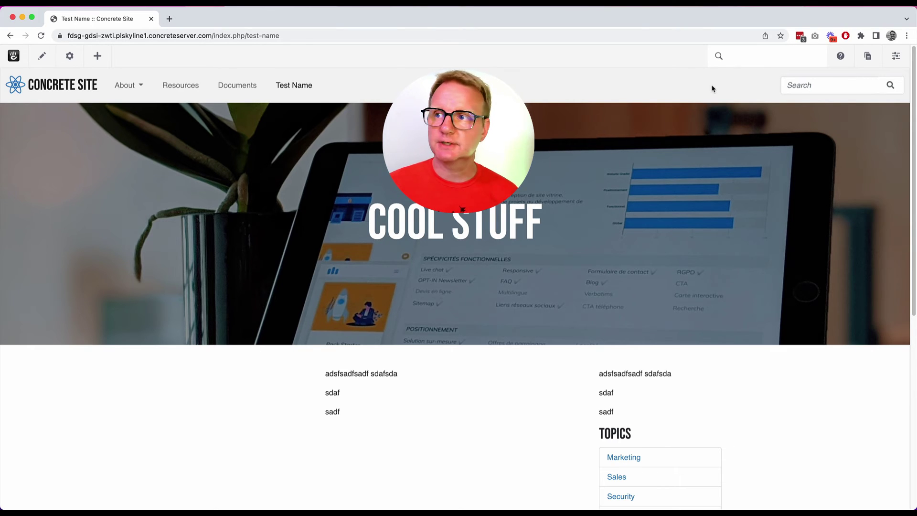
Move the Test Name page beneath About in the Dashboard sitemap.
left_click(904, 57)
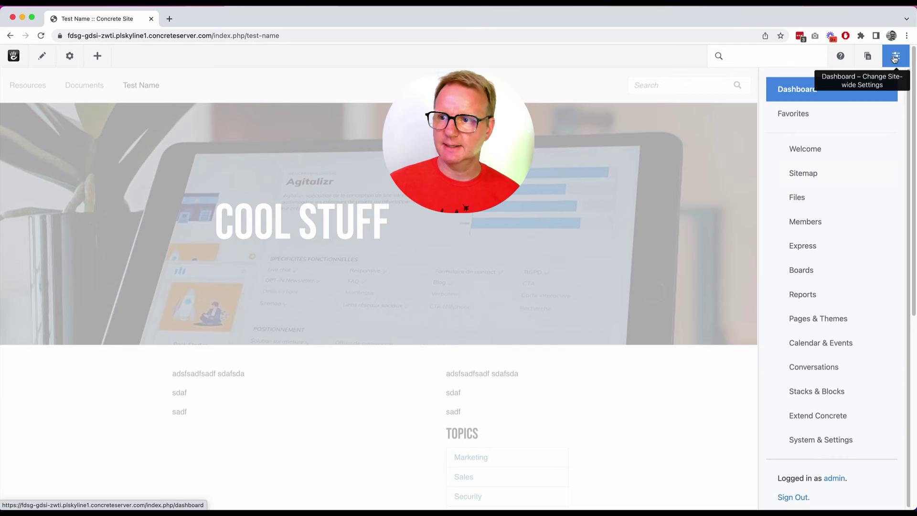
left_click(806, 175)
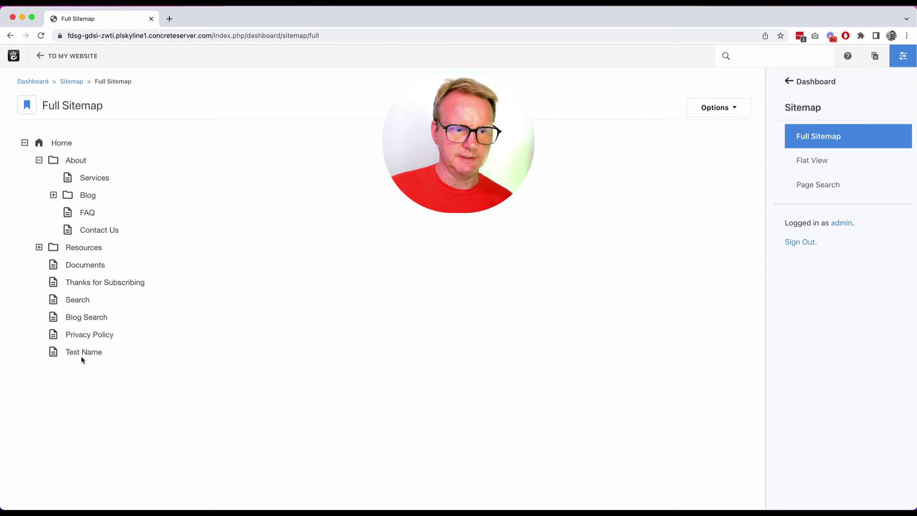
left_click_drag(55, 354, 78, 162)
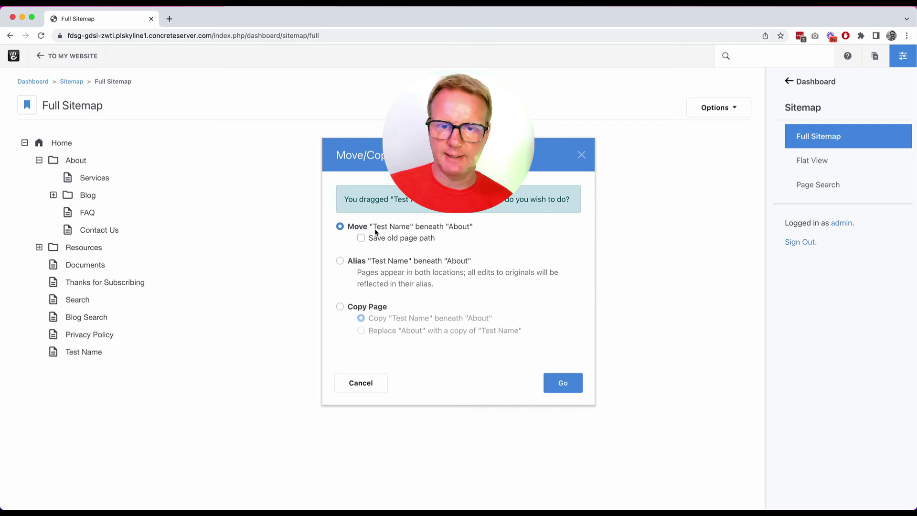
left_click(566, 383)
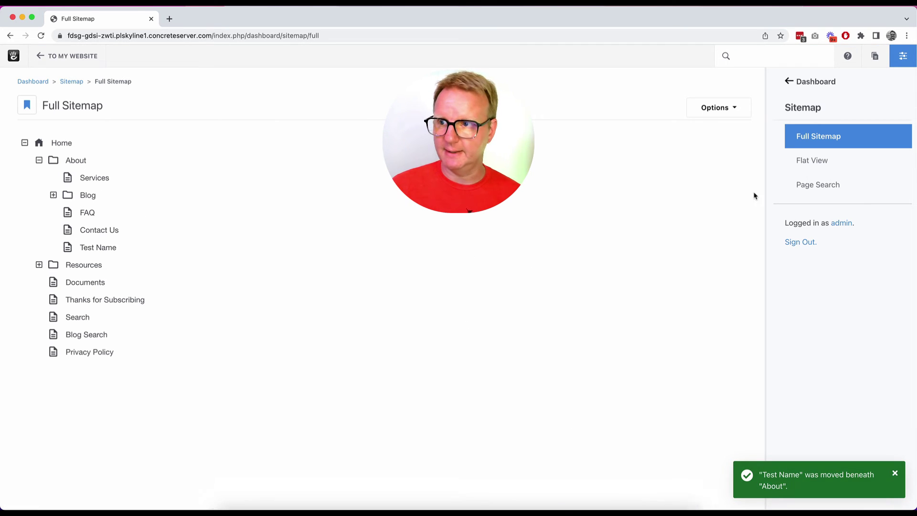
Switch the sitemap to the 2-Up side-by-side view.
left_click(100, 182)
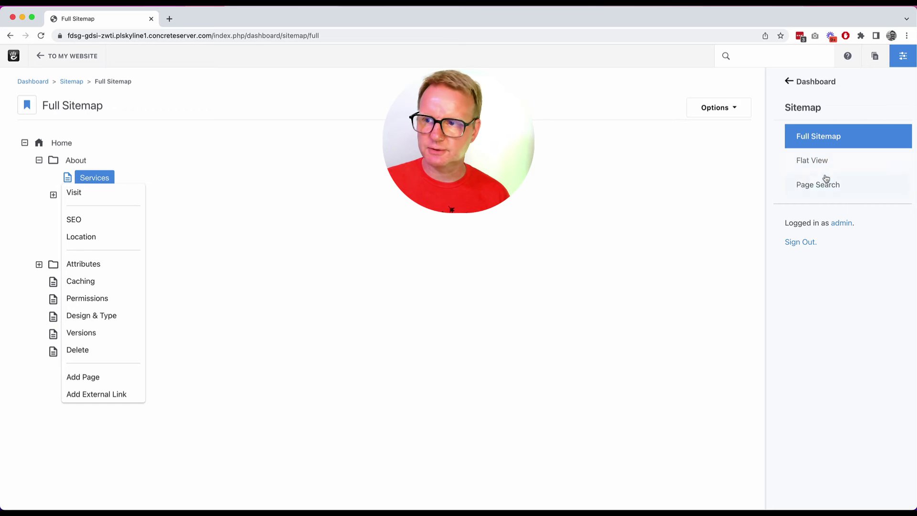
left_click(602, 116)
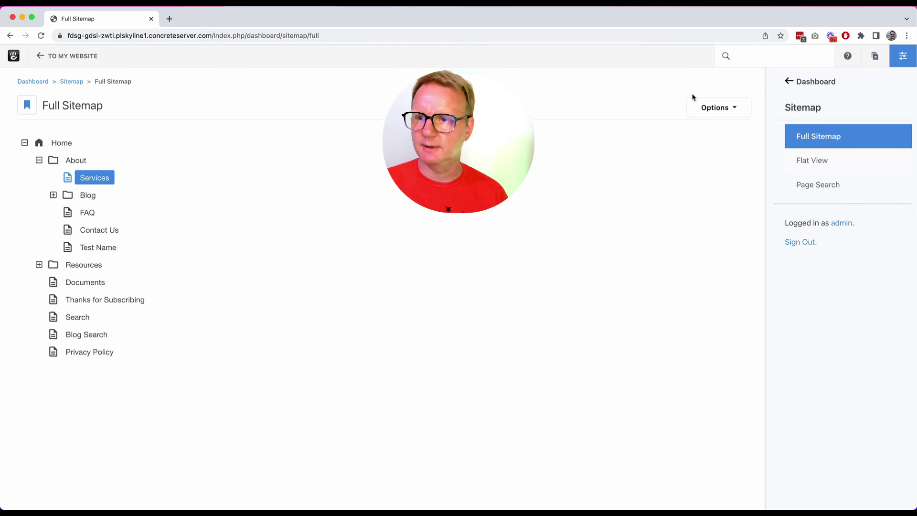
left_click(716, 107)
left_click(735, 150)
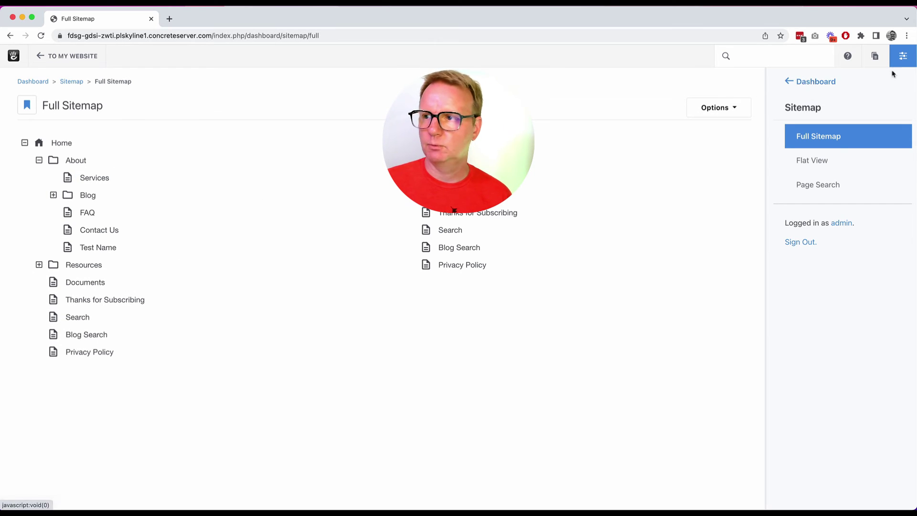
View atomik-logo.png's details in the File Manager and briefly open it in the Image Editor.
left_click(795, 82)
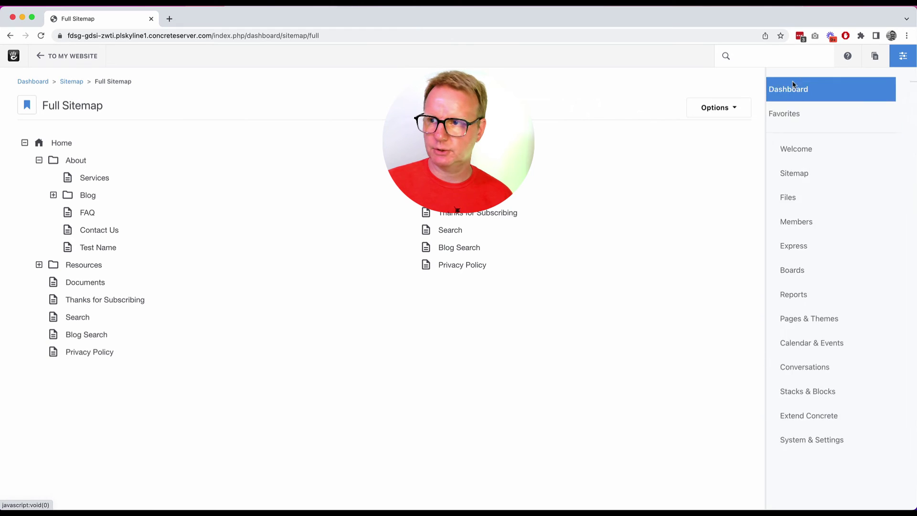
left_click(821, 192)
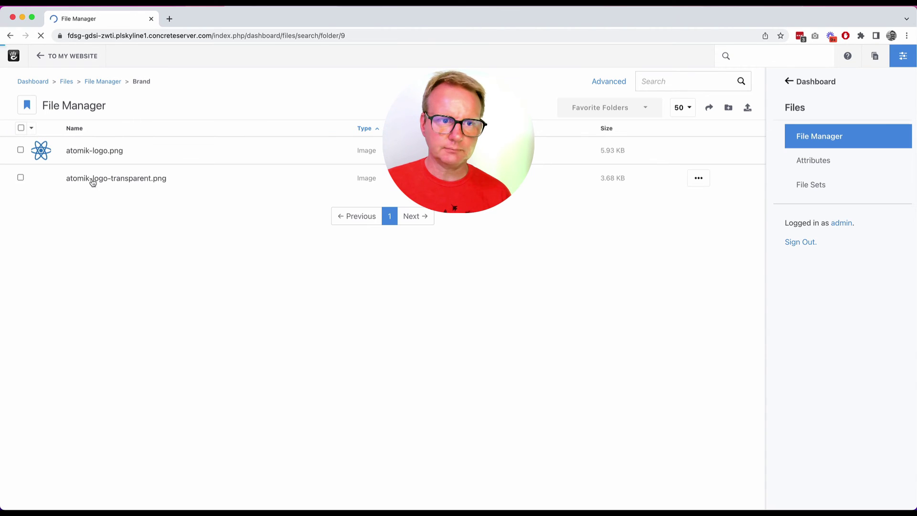
left_click(118, 152)
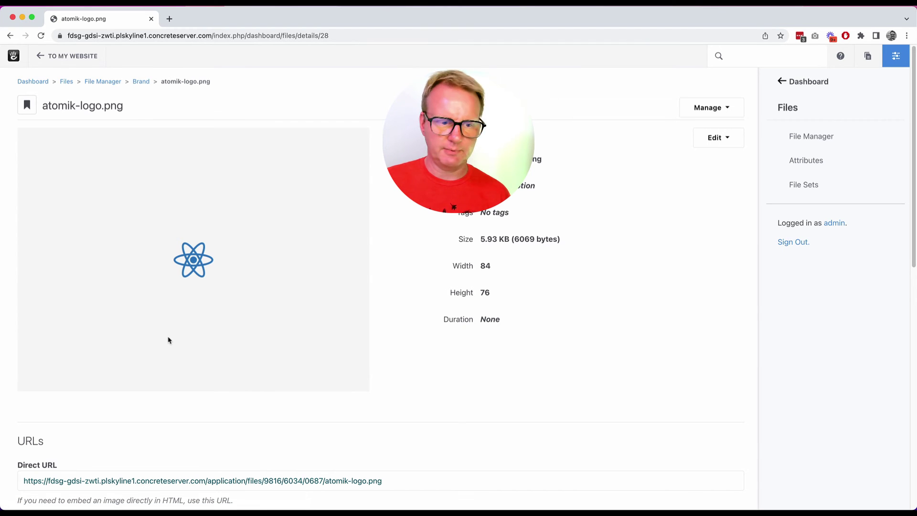
scroll(168, 340, "down", 10)
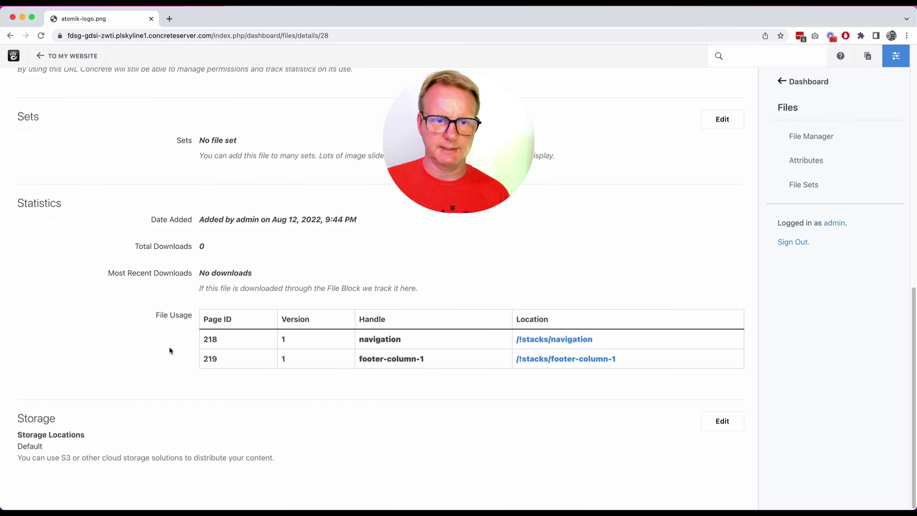
scroll(140, 359, "up", 10)
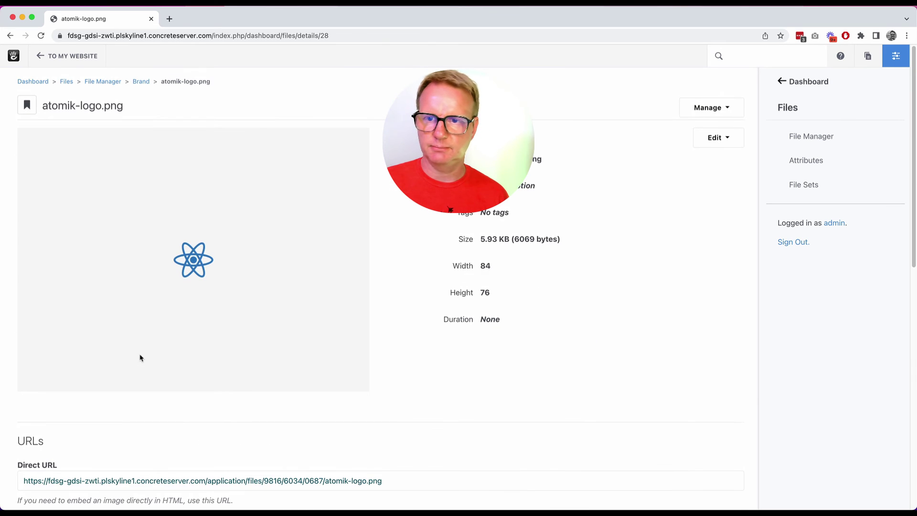
left_click(724, 142)
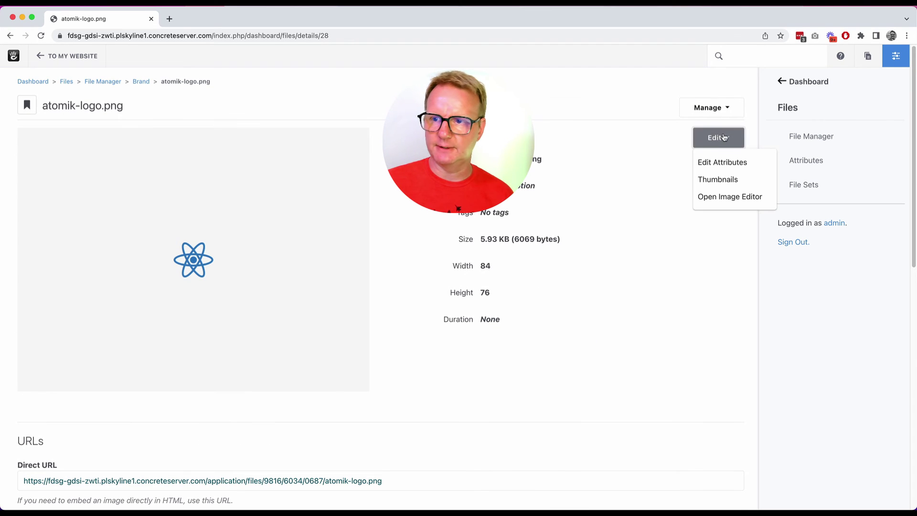
left_click(755, 197)
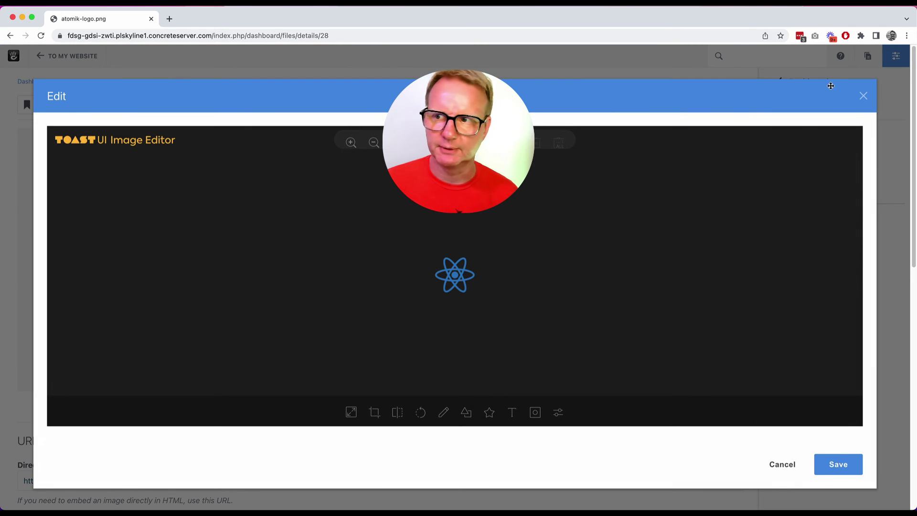
left_click(862, 96)
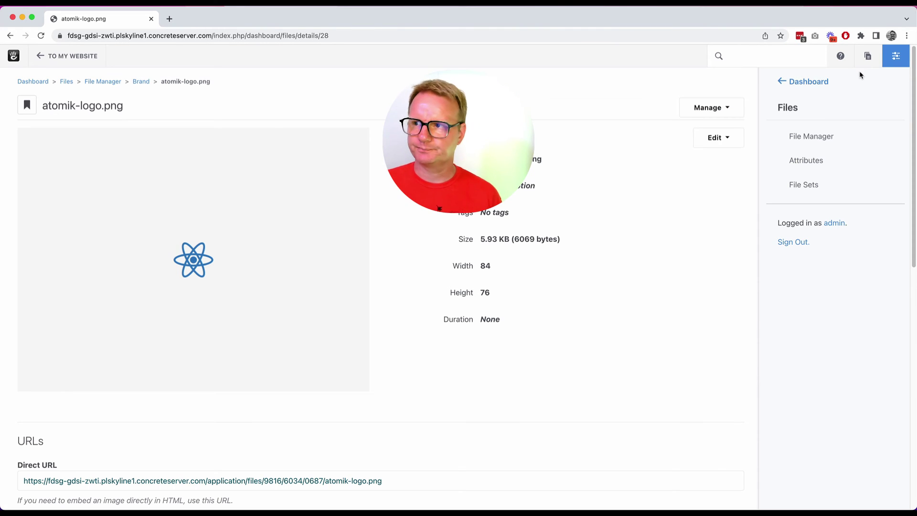
Go back to the main dashboard menu to reach Stacks & Global Areas.
left_click(818, 81)
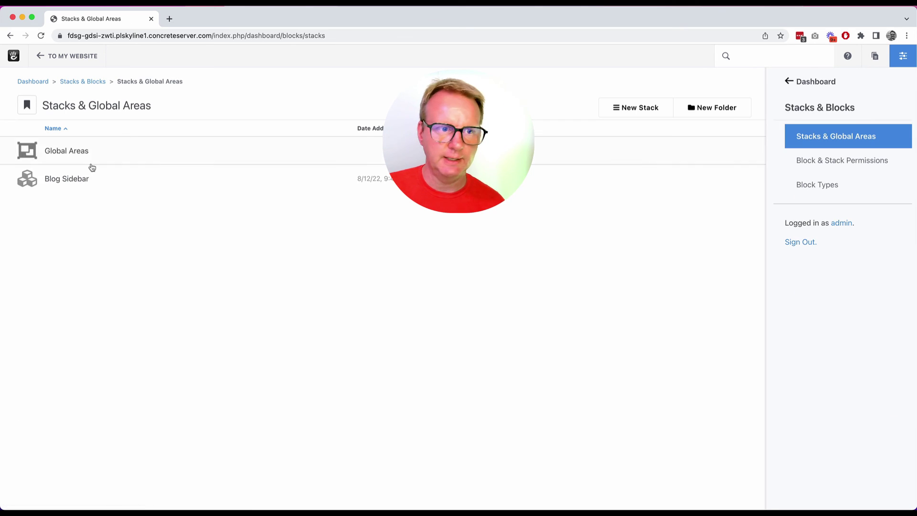
Open the Blog Sidebar stack, then return to the dashboard search box.
left_click(83, 182)
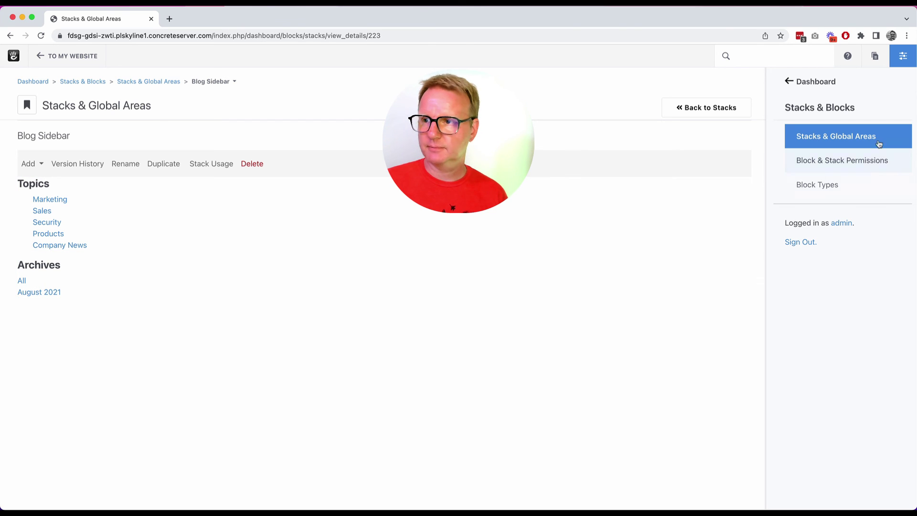
left_click(812, 82)
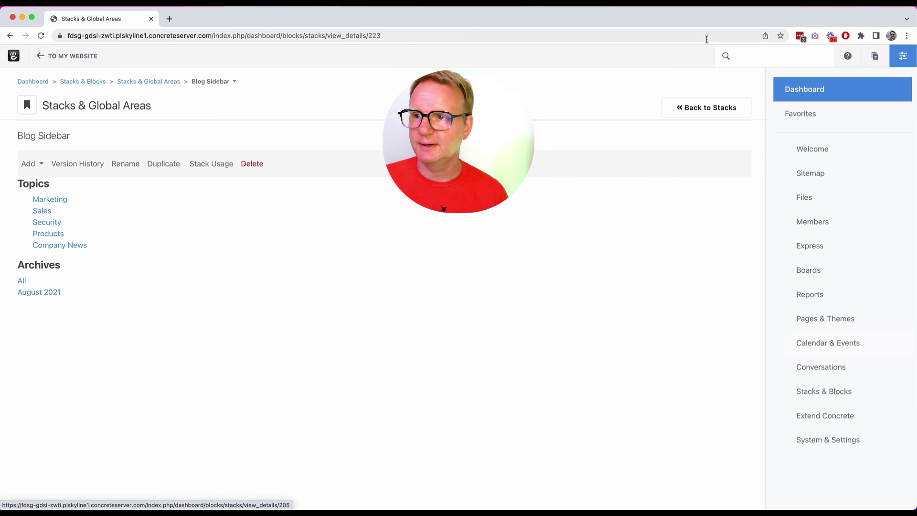
left_click(761, 60)
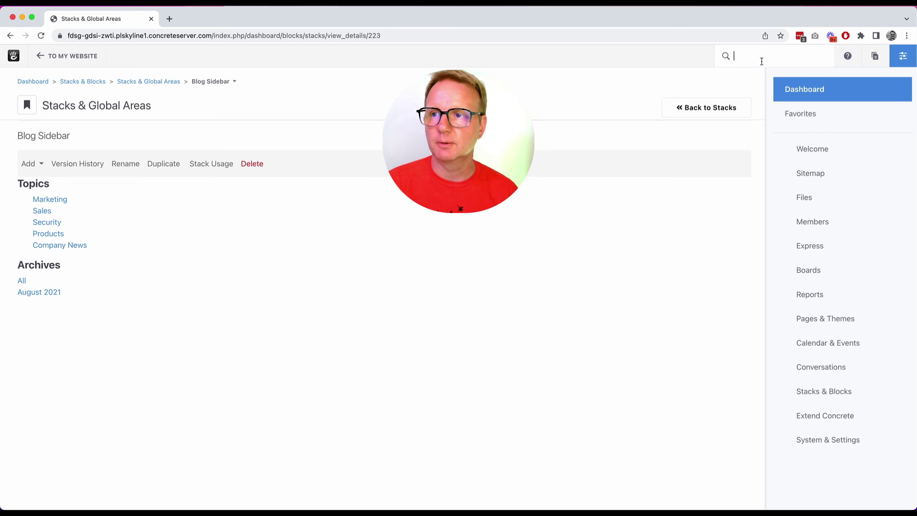
Search the dashboard for 'cache', open Clear Cache, then search 'cache' again.
type("cache")
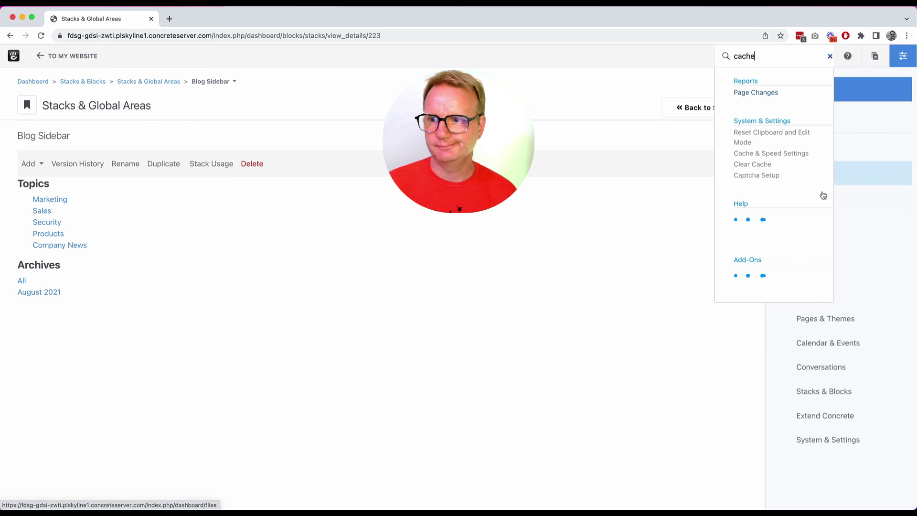
left_click(774, 165)
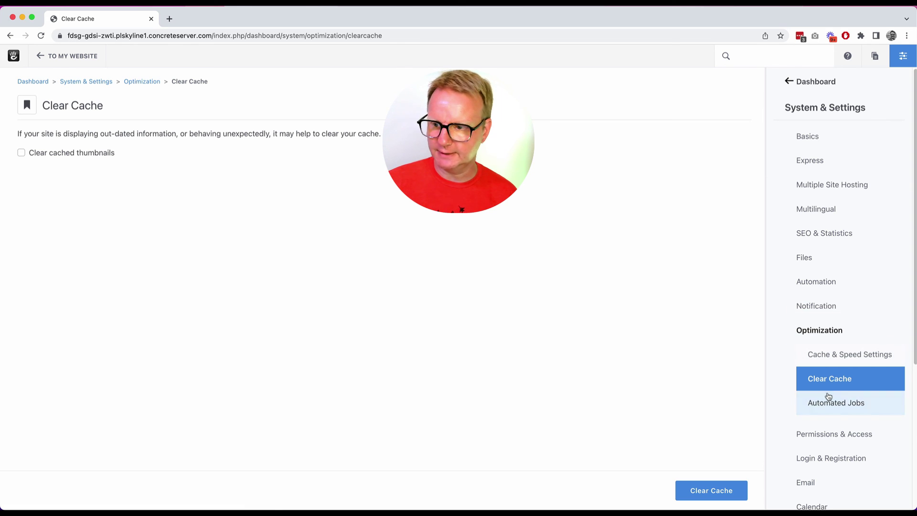
left_click(794, 60)
type("cache")
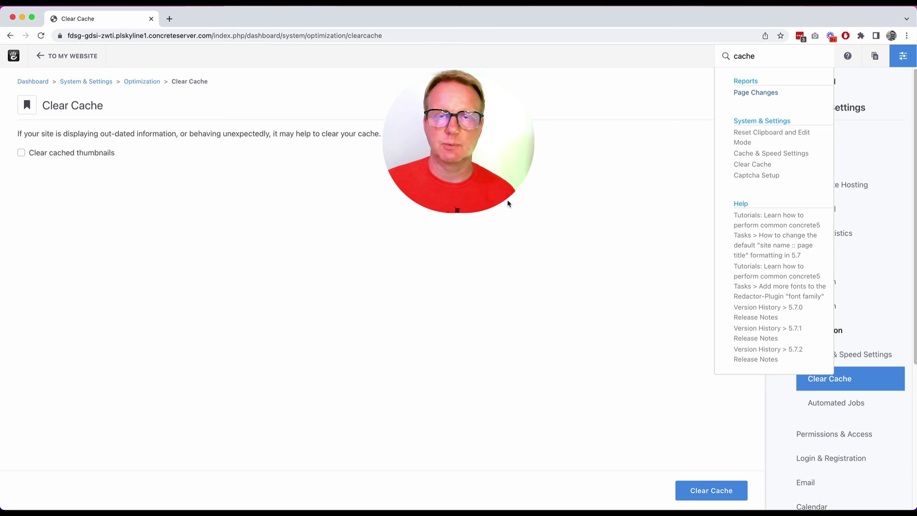
mouse_move(652, 497)
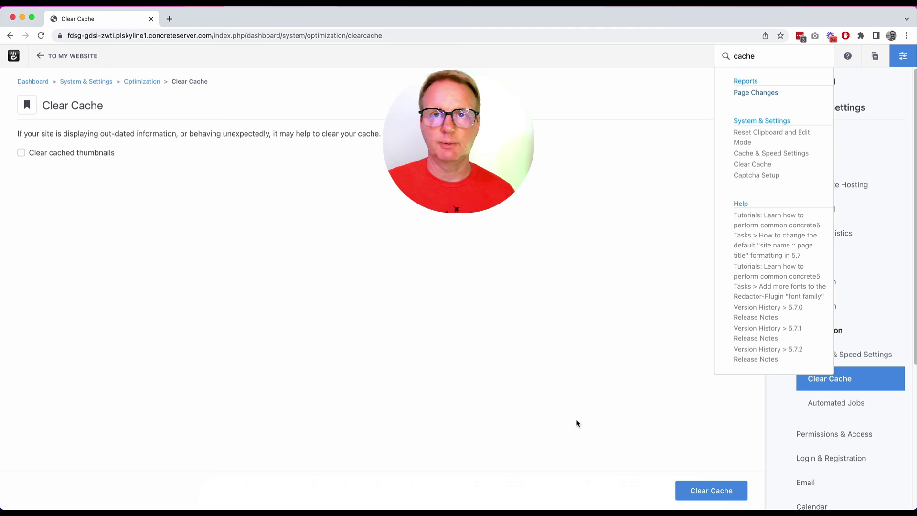